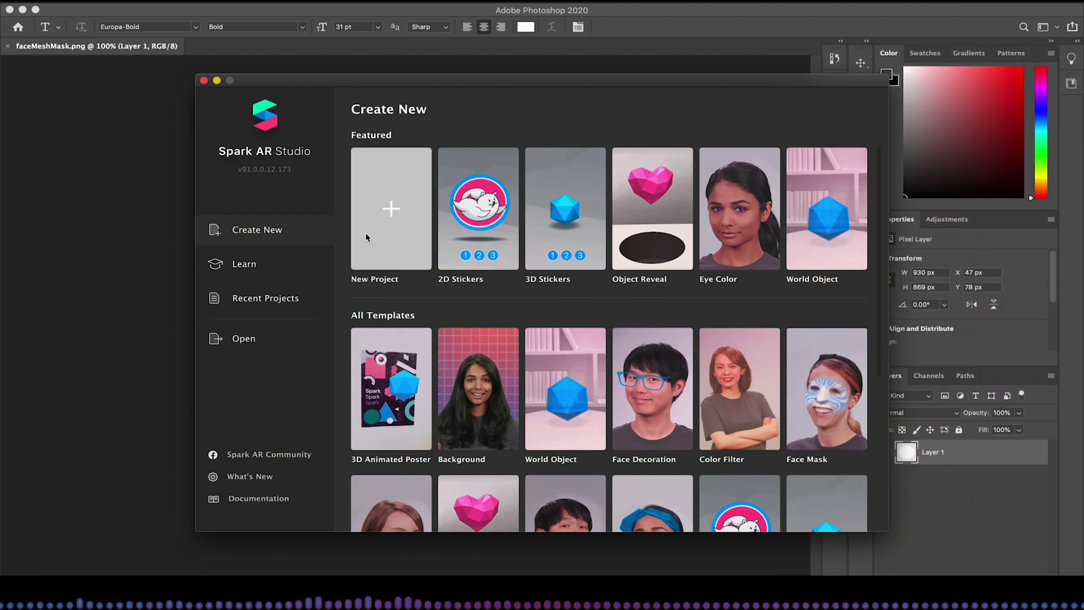
# - Start a new Spark AR project from the Create New screen
pyautogui.click(396, 233)
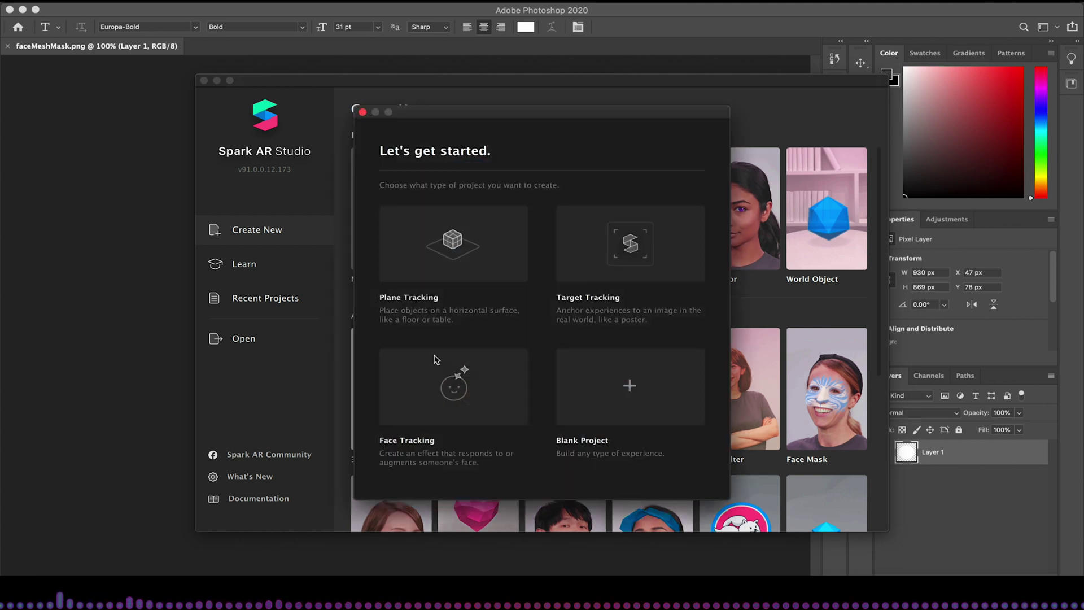
# - Create a Face Tracking project, insert faceMesh0, and give it a new material0
pyautogui.click(461, 391)
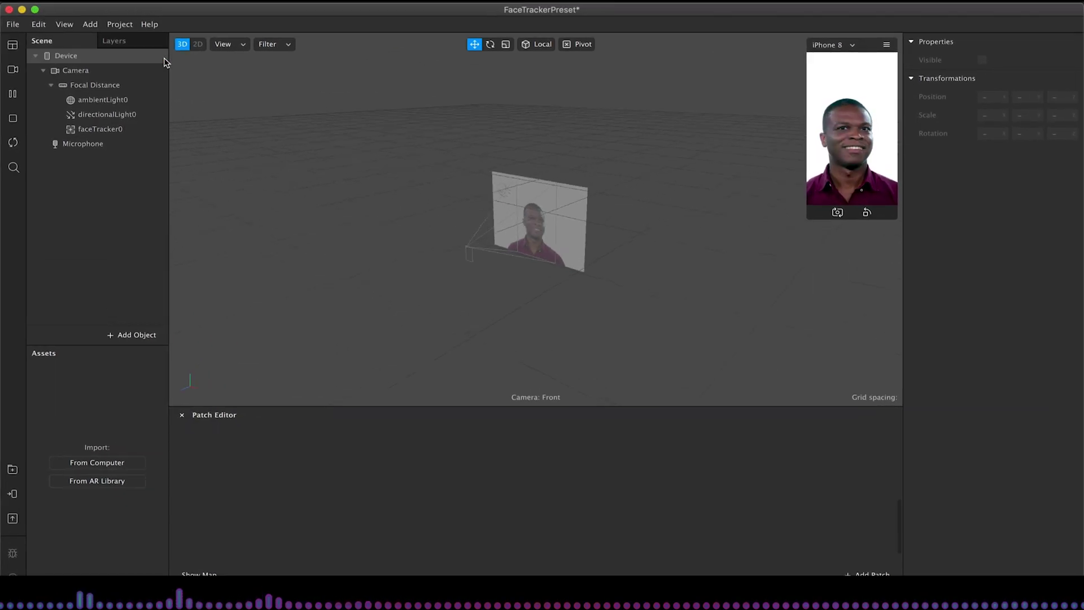
pyautogui.click(135, 339)
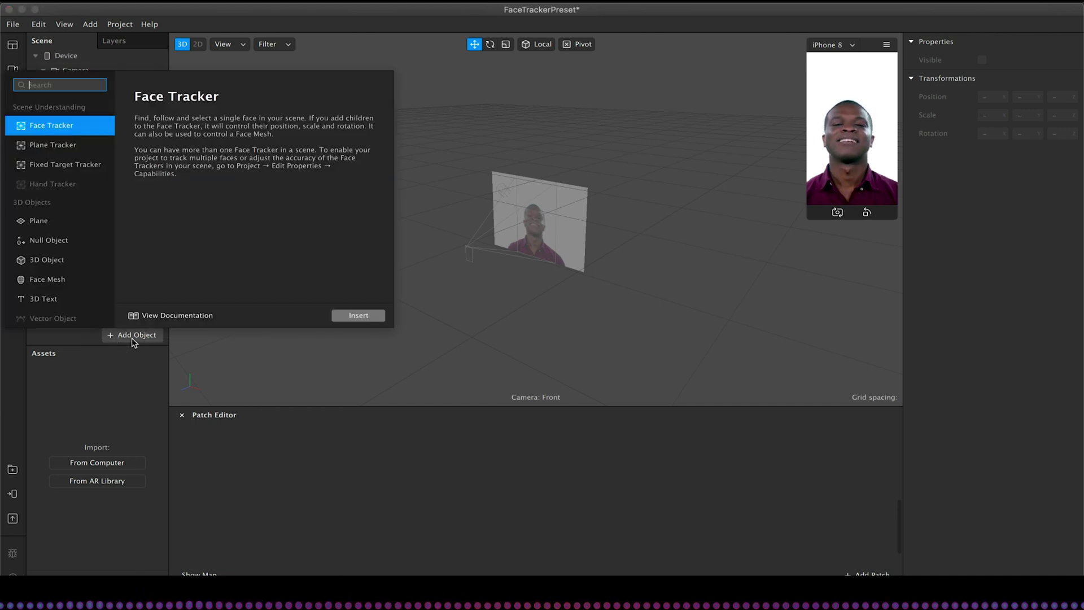
pyautogui.click(31, 275)
pyautogui.click(384, 318)
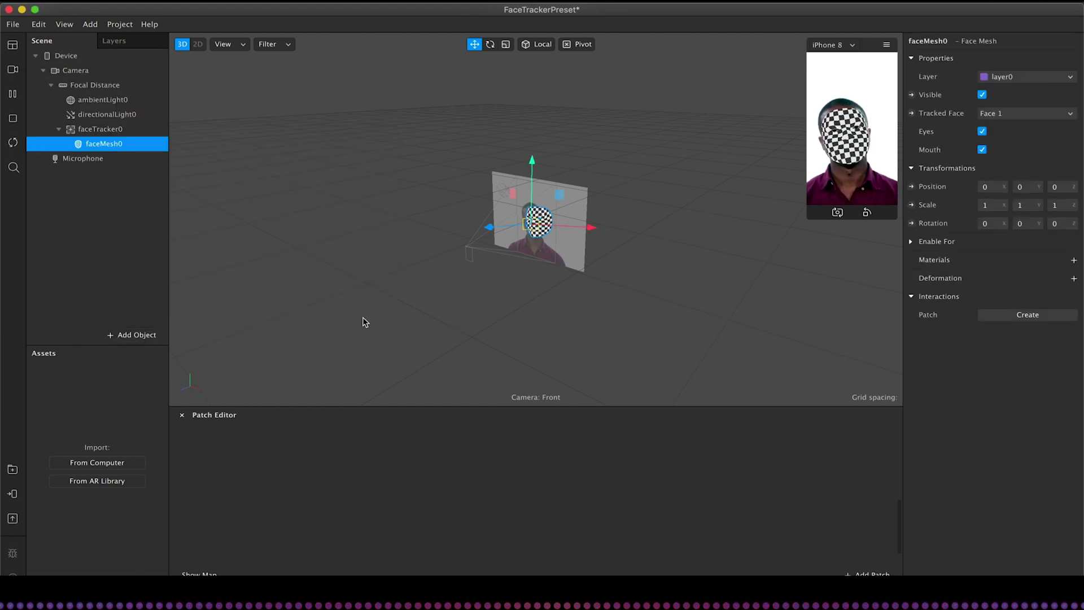
pyautogui.click(1074, 260)
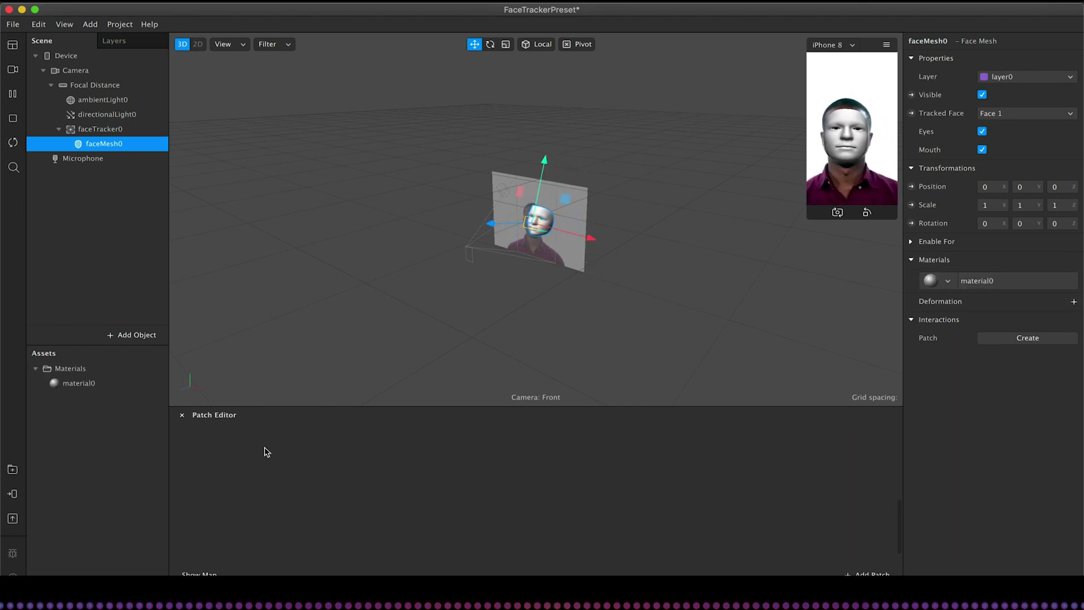
pyautogui.click(79, 383)
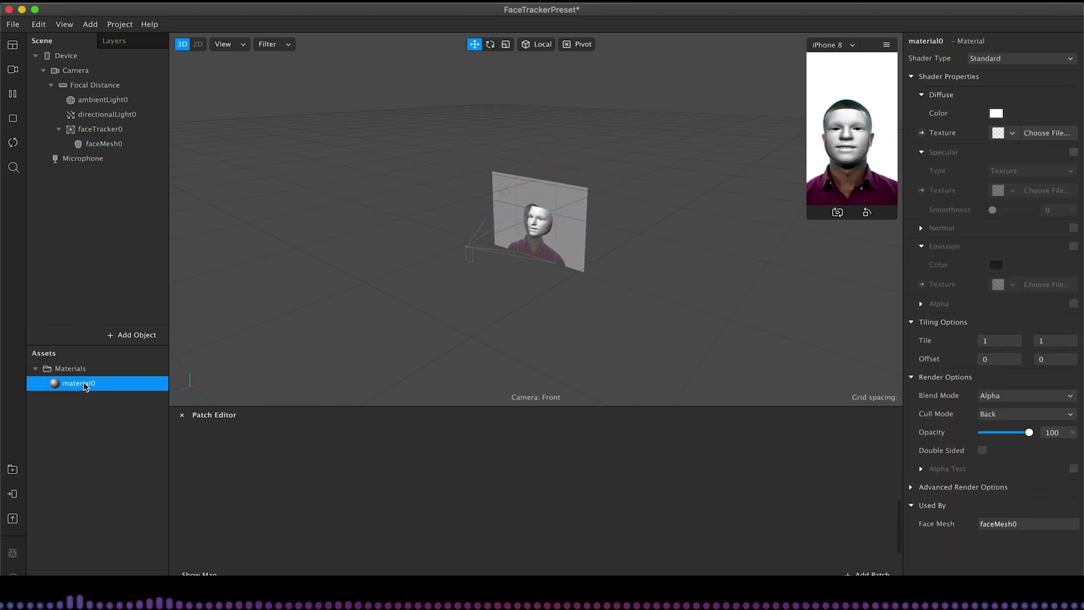
# - Enable Specular on material0, enlarge the simulator preview, and set Blend Mode to Add
pyautogui.click(1074, 152)
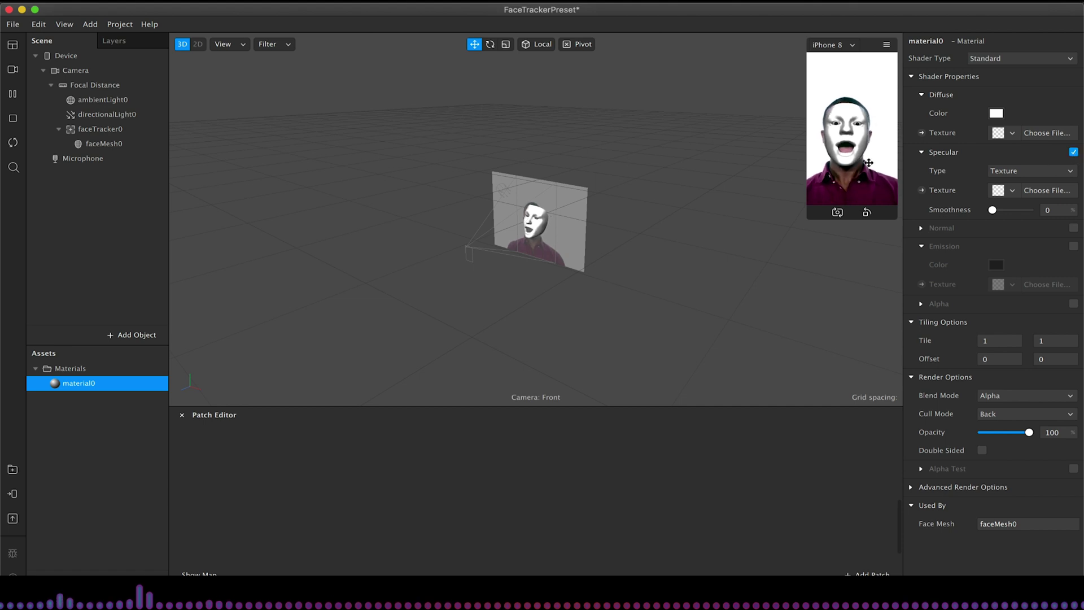
pyautogui.moveTo(810, 228); pyautogui.dragTo(713, 400)
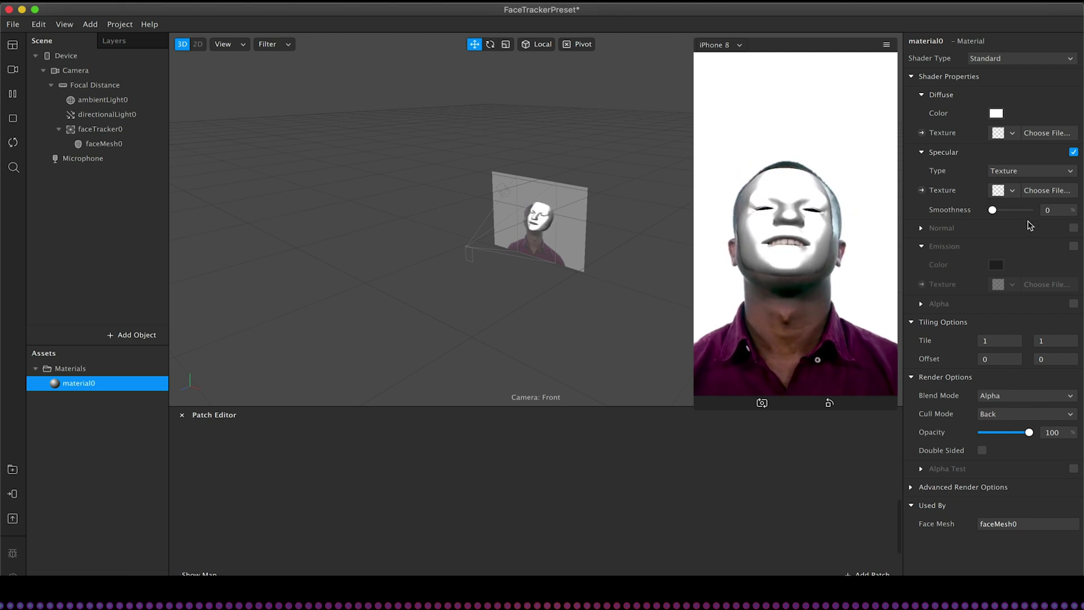
pyautogui.click(994, 396)
pyautogui.click(995, 398)
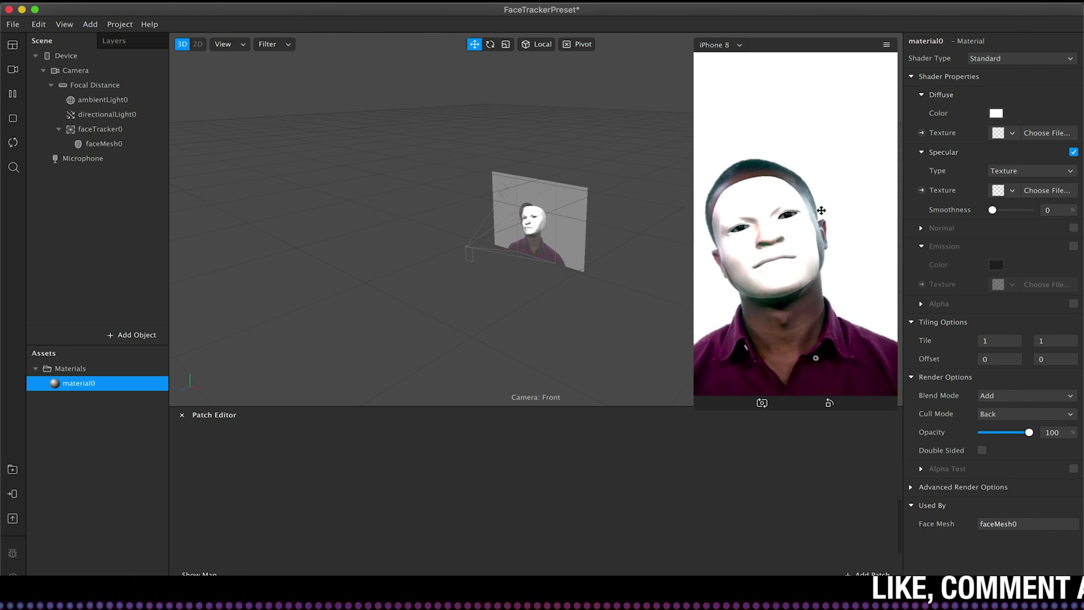
# - Set material0's Diffuse Color to black
pyautogui.click(995, 114)
pyautogui.moveTo(79, 506); pyautogui.dragTo(146, 510)
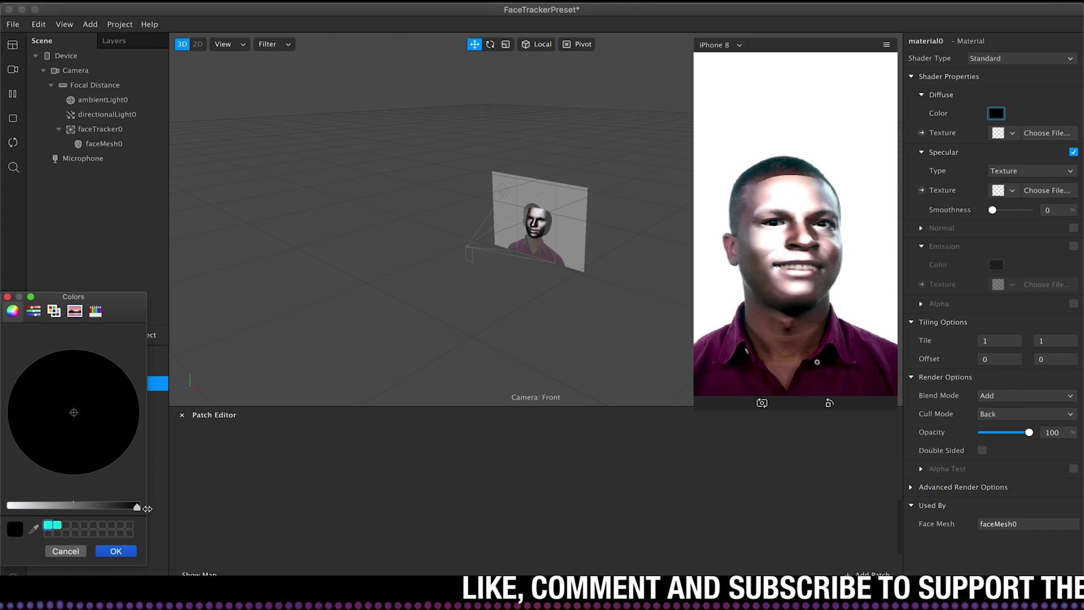
pyautogui.click(117, 552)
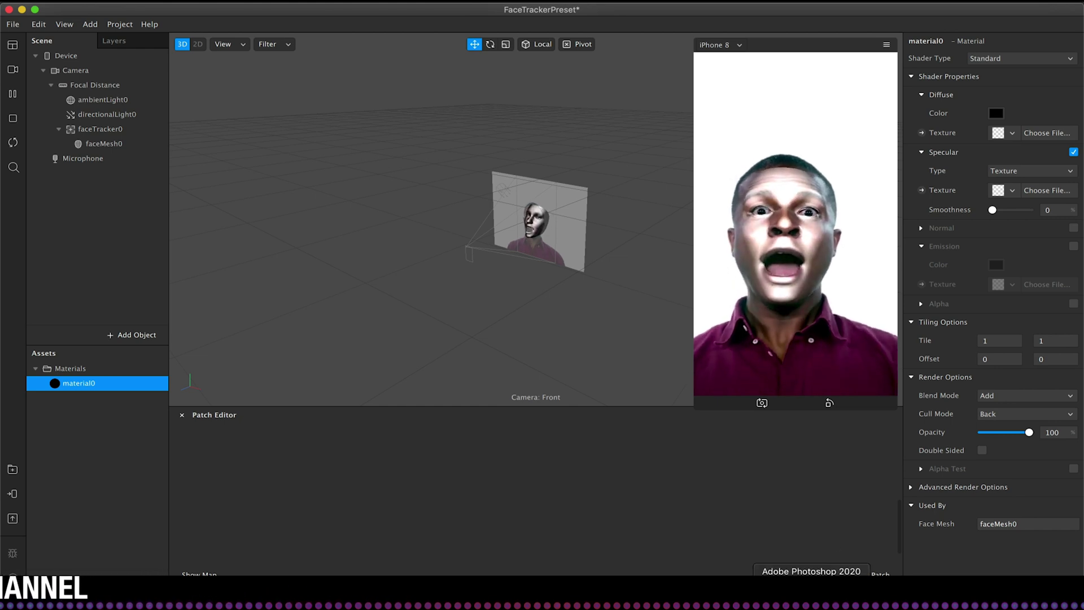
# - In Photoshop, pick the Eraser Tool at 500 px on faceMeshMask.png, undoing a test erase
pyautogui.click(811, 593)
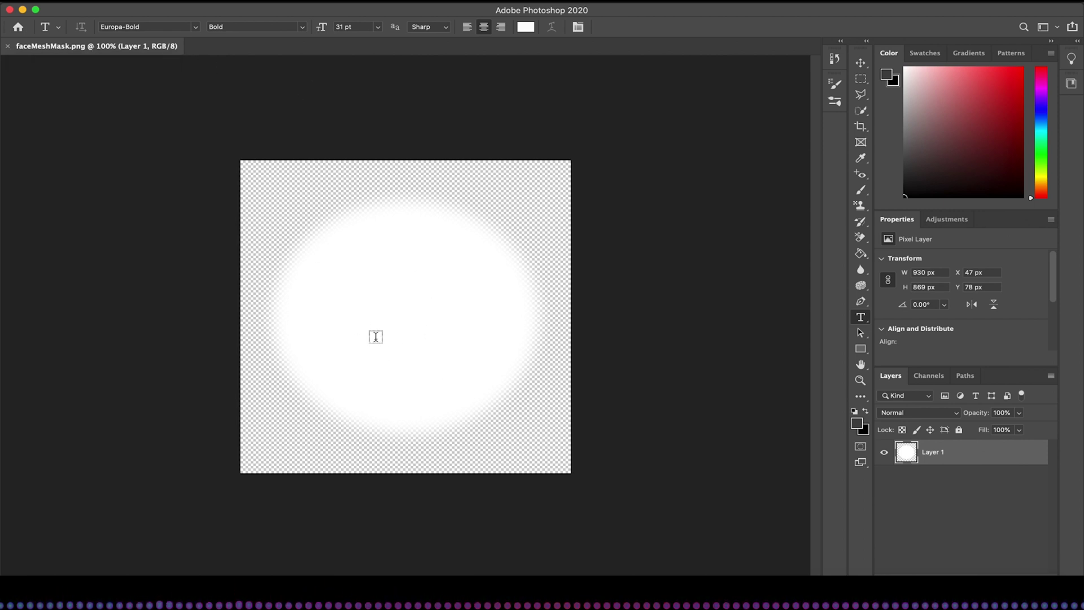
pyautogui.click(862, 78)
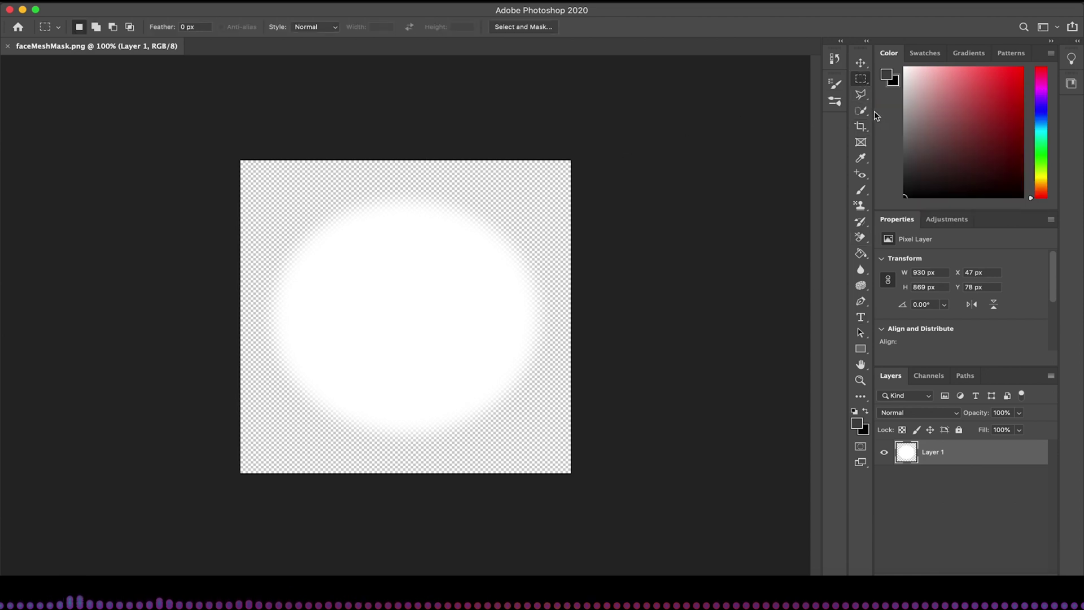
pyautogui.click(860, 237)
pyautogui.rightClick(861, 238)
pyautogui.click(904, 233)
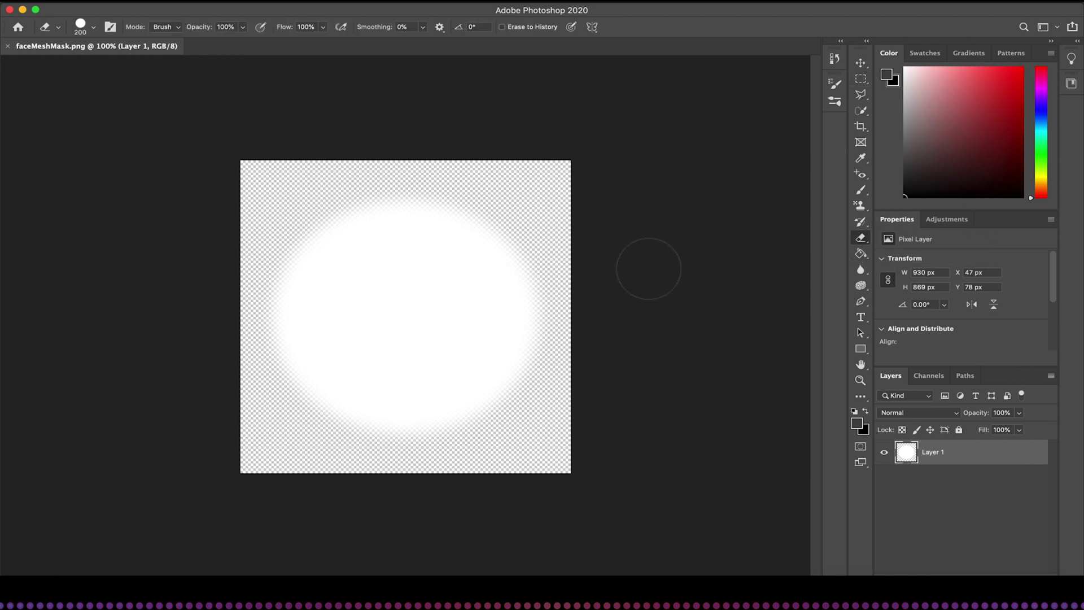
pyautogui.press(']')
pyautogui.press(']')
pyautogui.press(']')
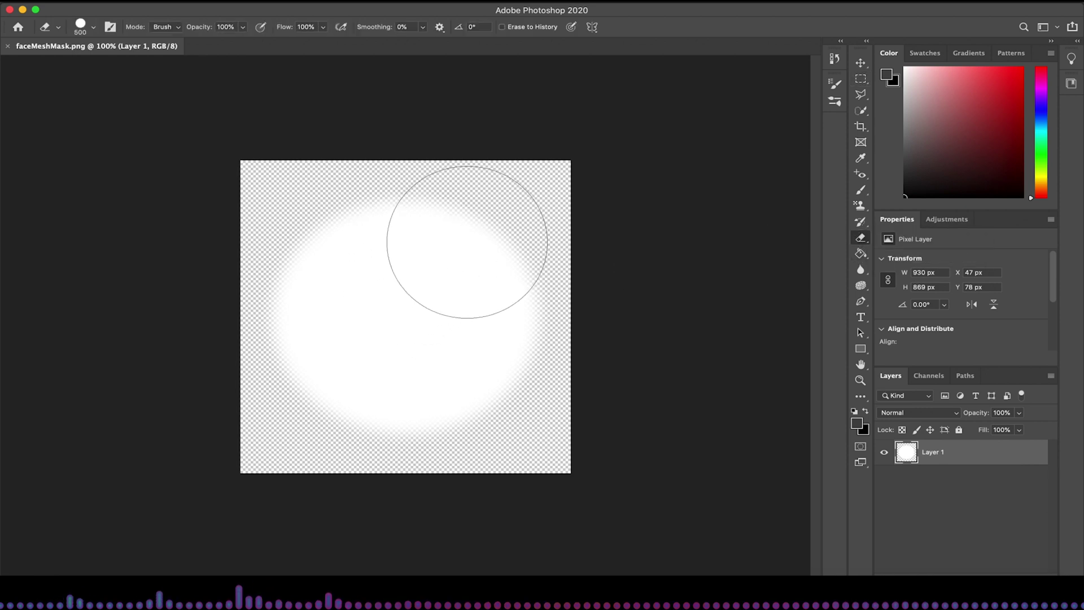
pyautogui.click(486, 230)
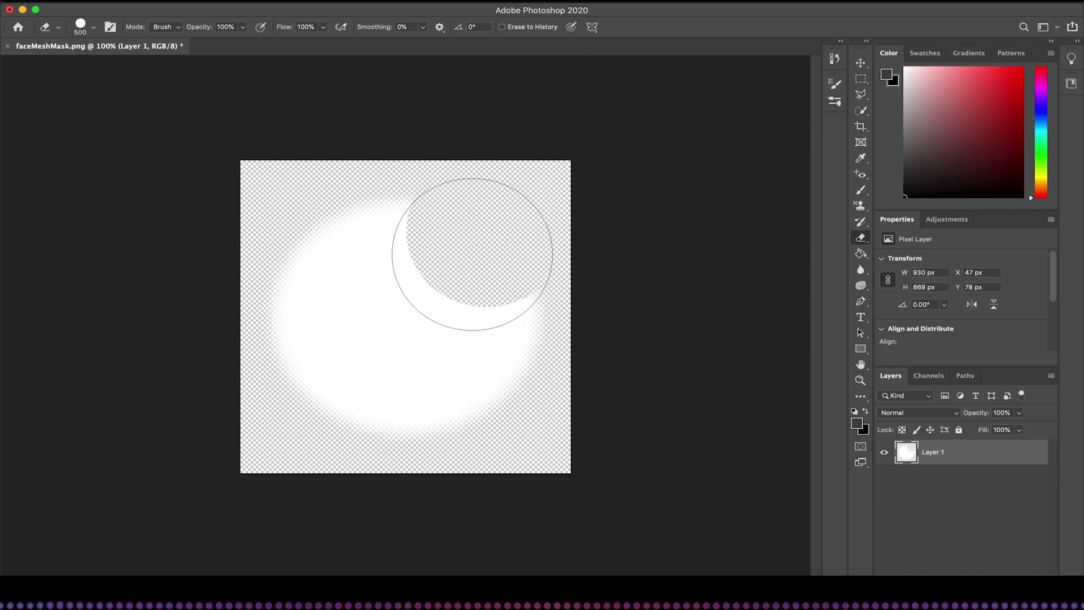
pyautogui.press('super+z')
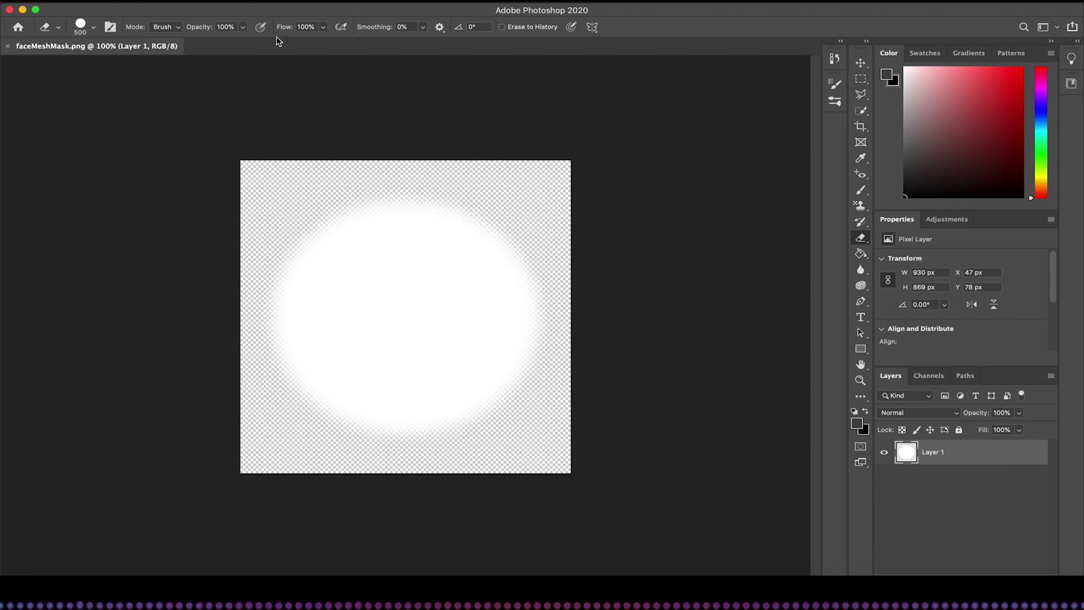
# - Lower the eraser Flow to 52% and soften its hardness, undoing the trial strokes
pyautogui.click(323, 28)
pyautogui.moveTo(327, 41); pyautogui.dragTo(296, 43)
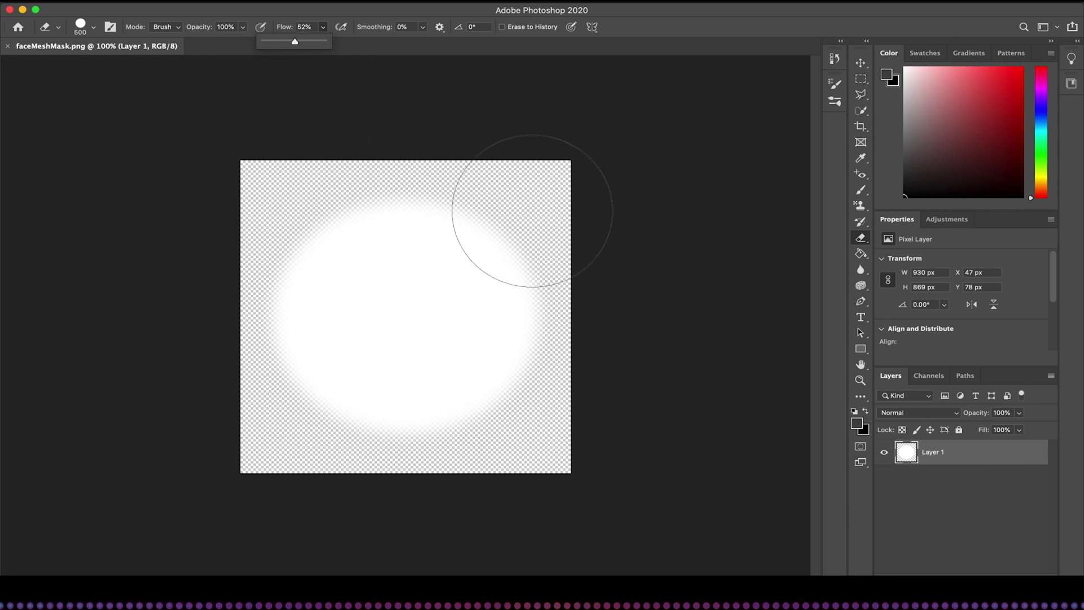
pyautogui.moveTo(518, 245)
pyautogui.mouseDown()
pyautogui.moveTo(490, 241)
pyautogui.moveTo(474, 280)
pyautogui.moveTo(478, 408)
pyautogui.moveTo(486, 241)
pyautogui.moveTo(475, 396)
pyautogui.mouseUp()
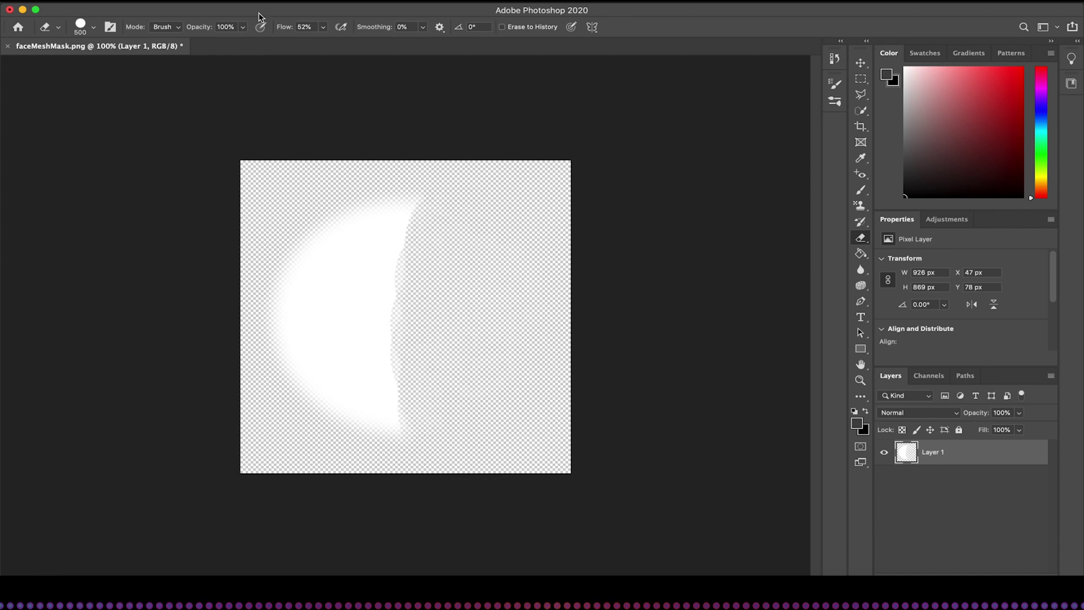
pyautogui.click(95, 27)
pyautogui.click(113, 89)
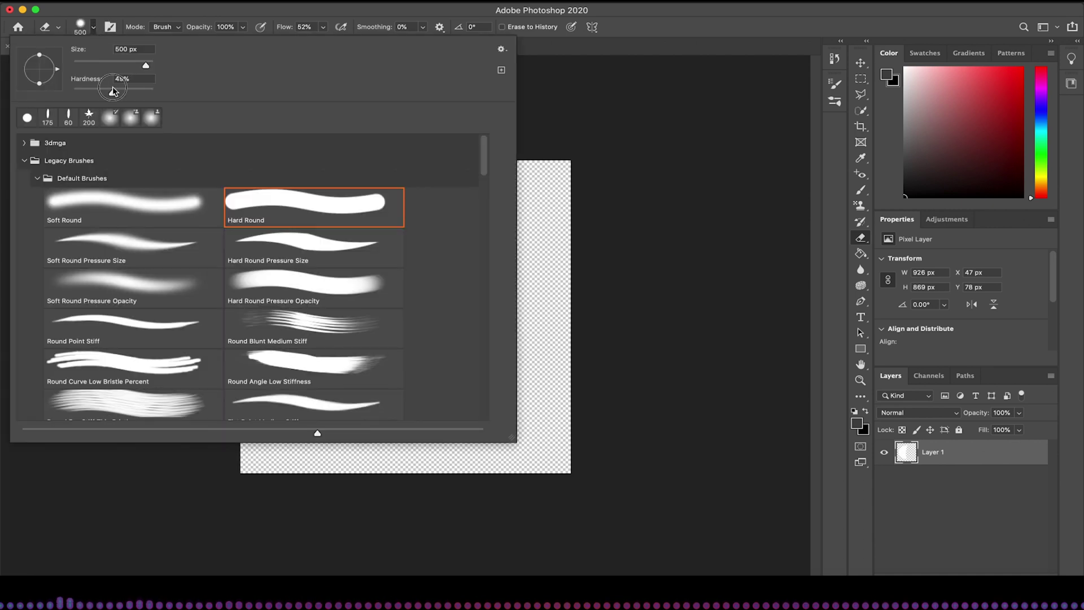
pyautogui.click(591, 114)
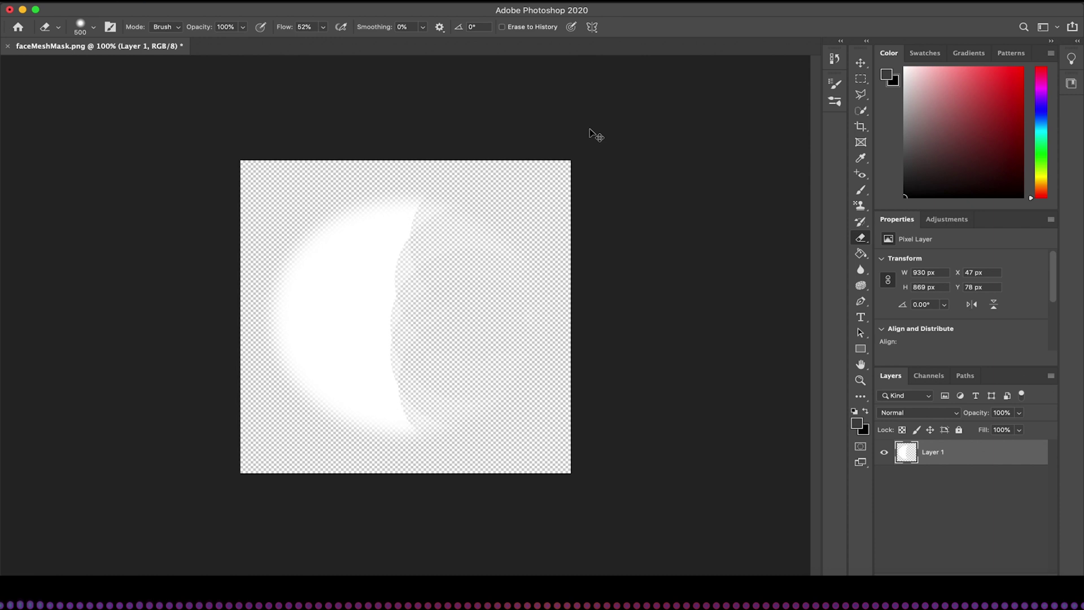
pyautogui.press('super+z')
pyautogui.press('super+z')
pyautogui.press('super+z')
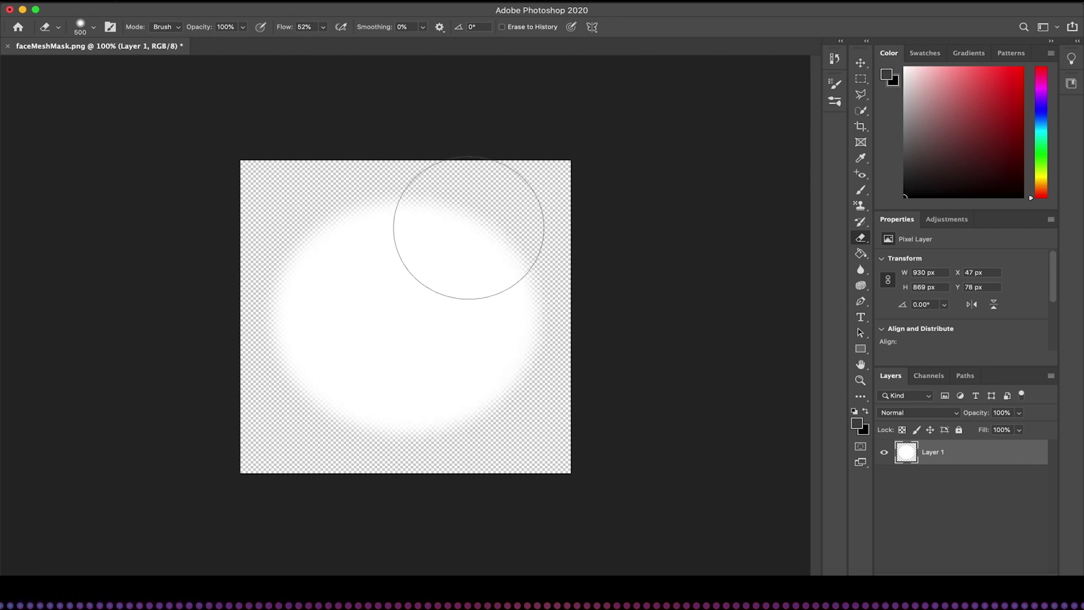
# - Erase the right half of the white glow, leaving a soft-edged left crescent
pyautogui.click(94, 28)
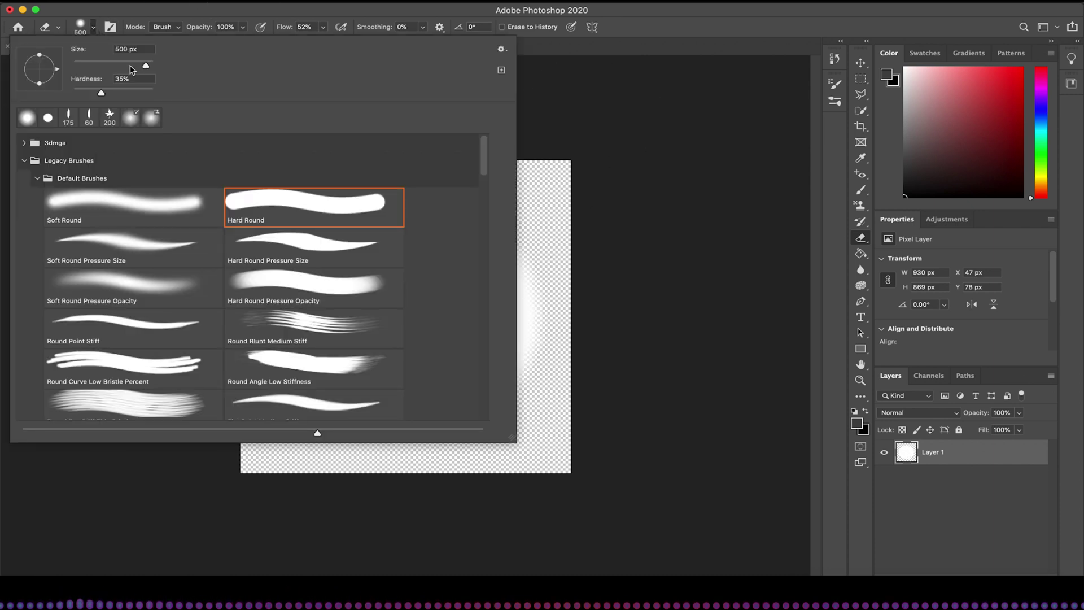
pyautogui.click(576, 89)
pyautogui.moveTo(460, 266)
pyautogui.mouseDown()
pyautogui.moveTo(473, 233)
pyautogui.moveTo(473, 494)
pyautogui.moveTo(485, 190)
pyautogui.moveTo(474, 520)
pyautogui.mouseUp()
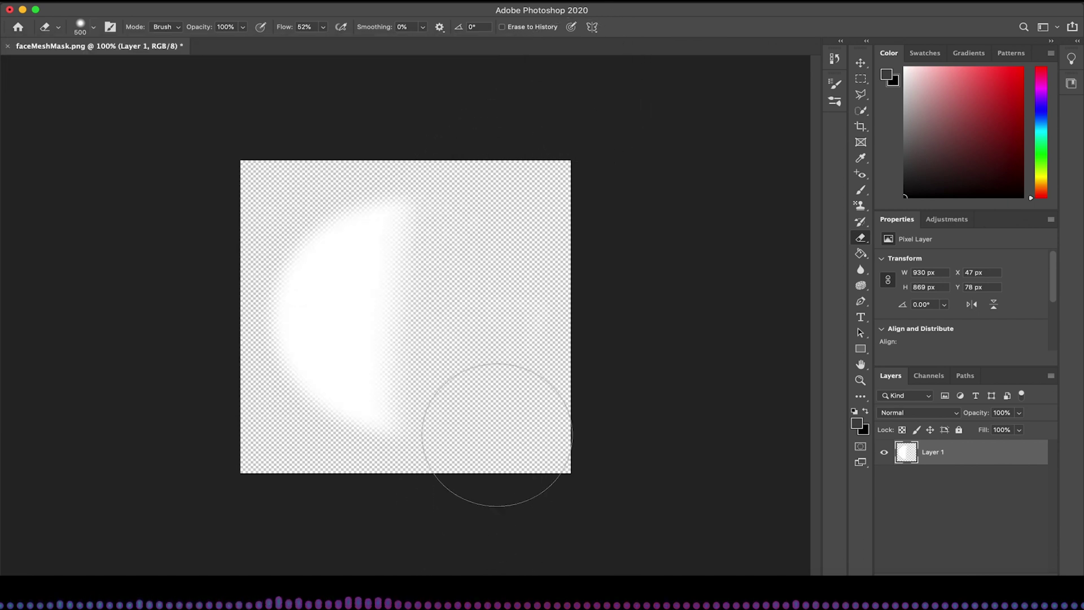
pyautogui.click(100, 4)
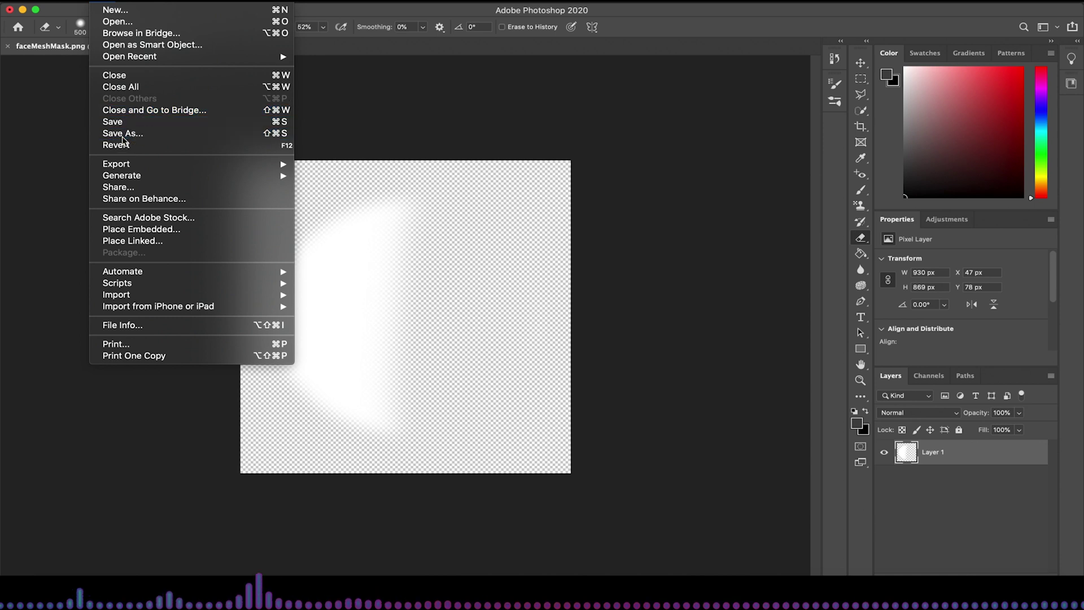
# - Save the mask as PNG 'half face mesh mask' in Pictures, then return to Spark AR
pyautogui.click(300, 115)
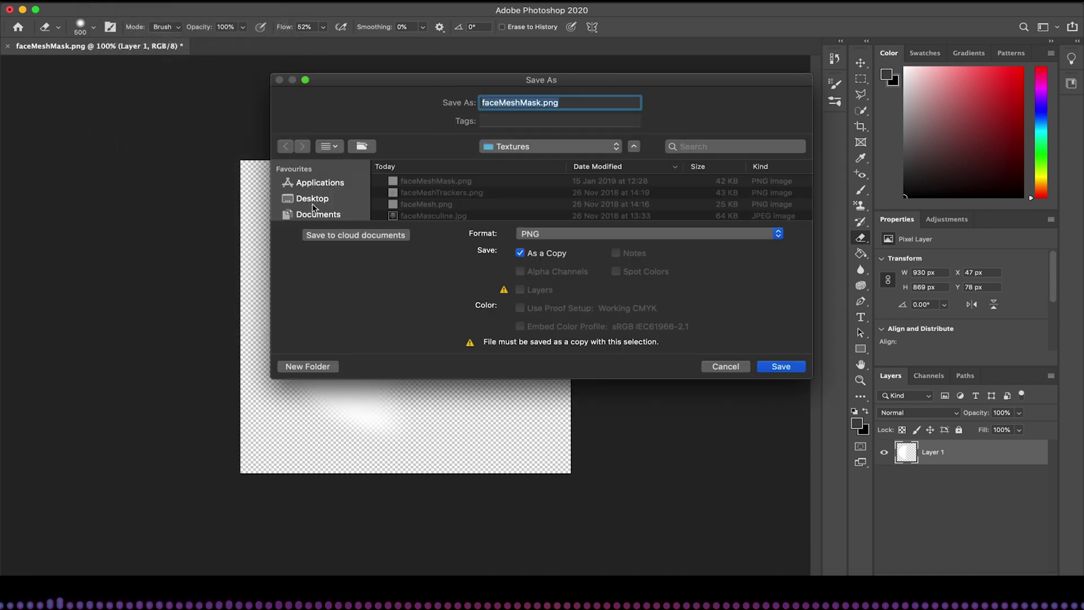
pyautogui.click(312, 200)
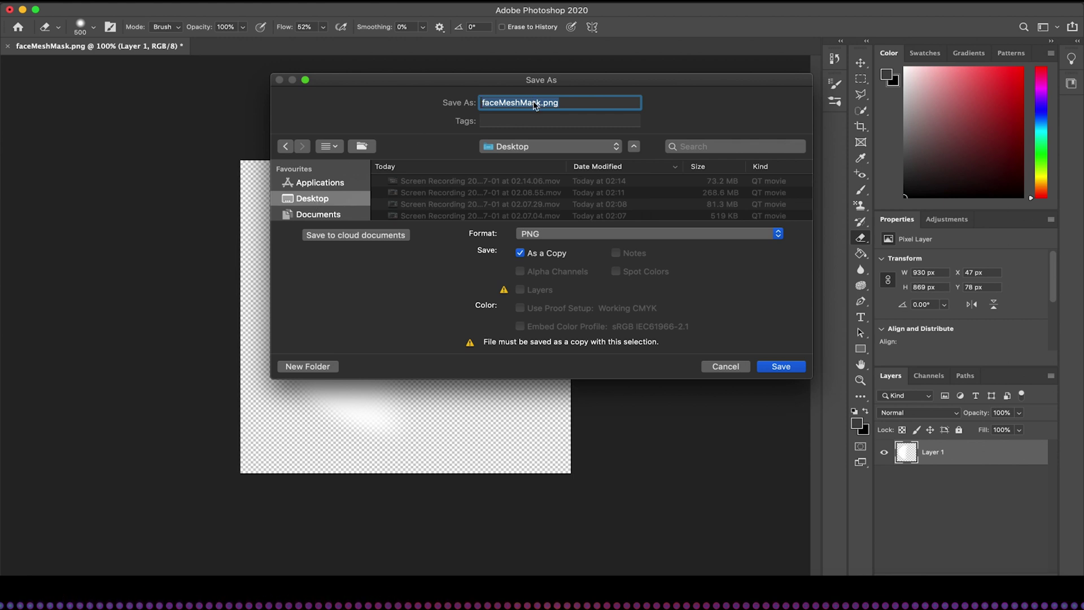
pyautogui.write('half')
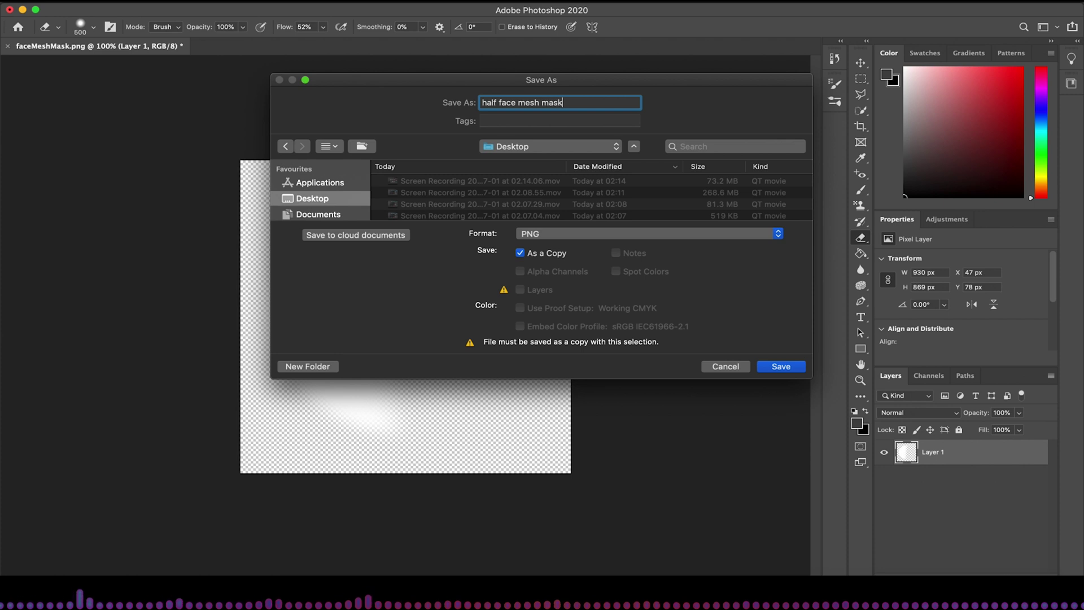
pyautogui.scroll(-3, 321, 220)
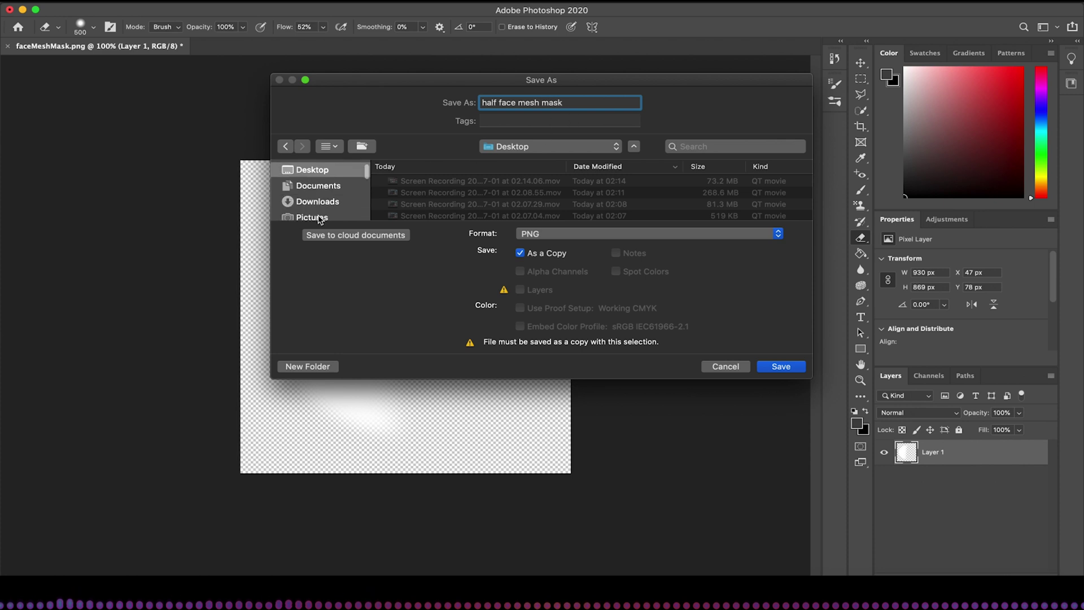
pyautogui.click(320, 214)
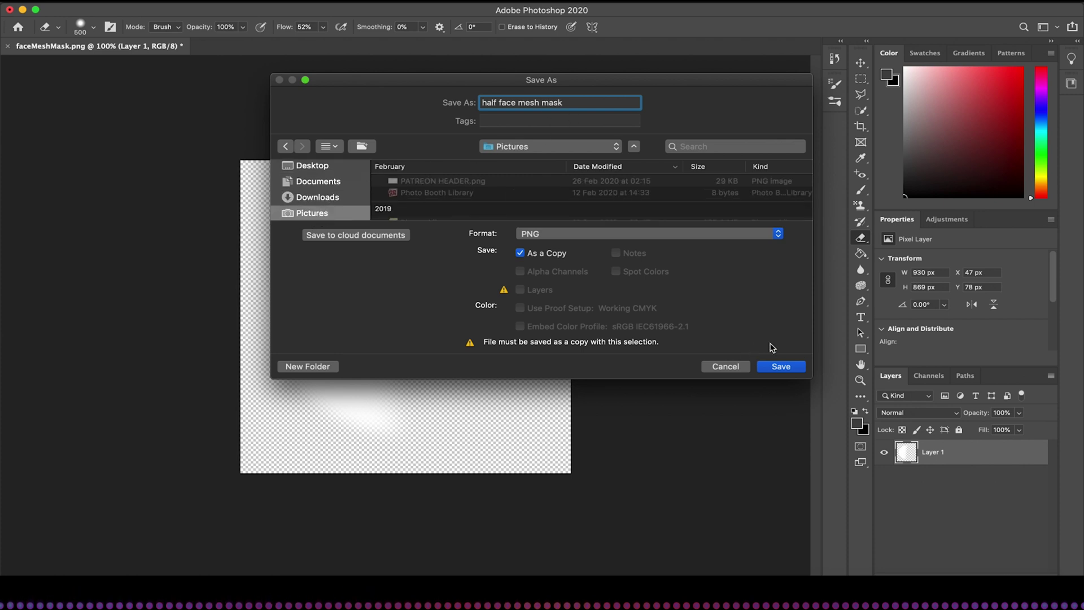
pyautogui.click(774, 367)
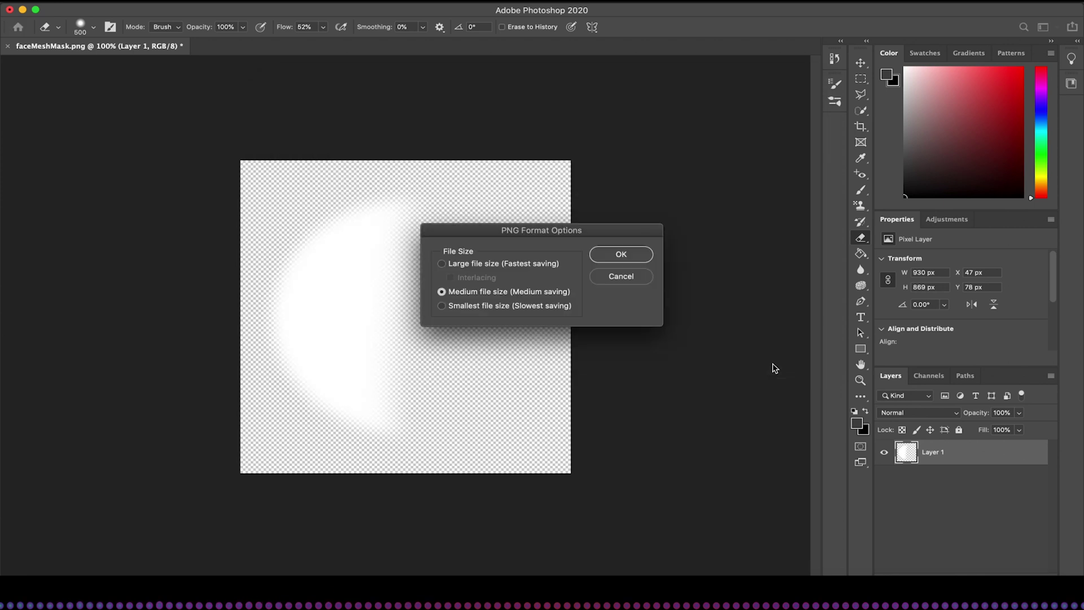
pyautogui.click(621, 254)
pyautogui.click(846, 587)
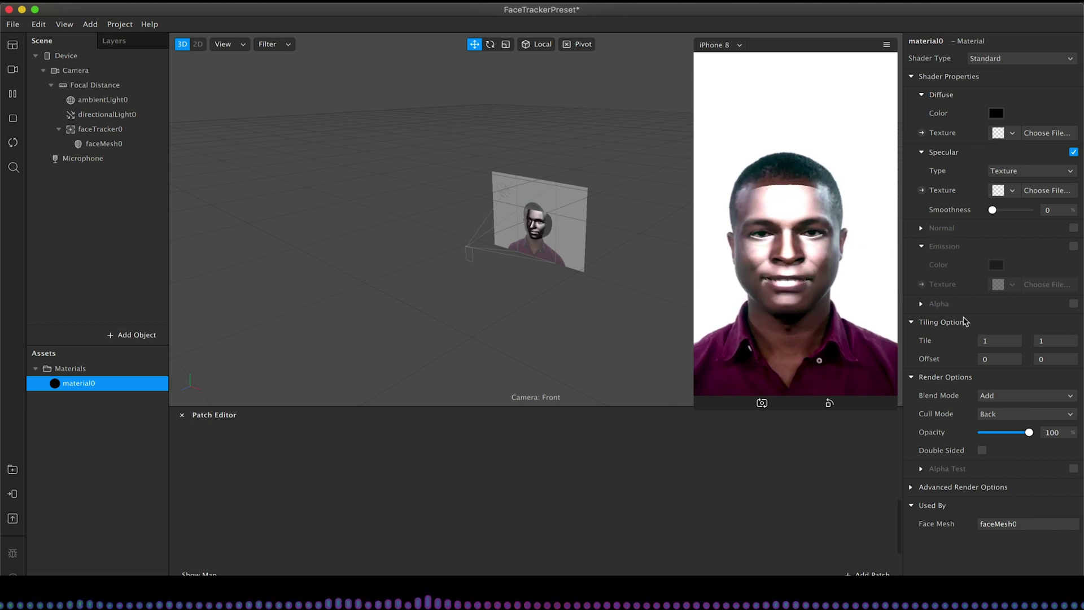
# - Enable Alpha on material0 using half face mesh mask.png from Pictures as the texture
pyautogui.click(1073, 304)
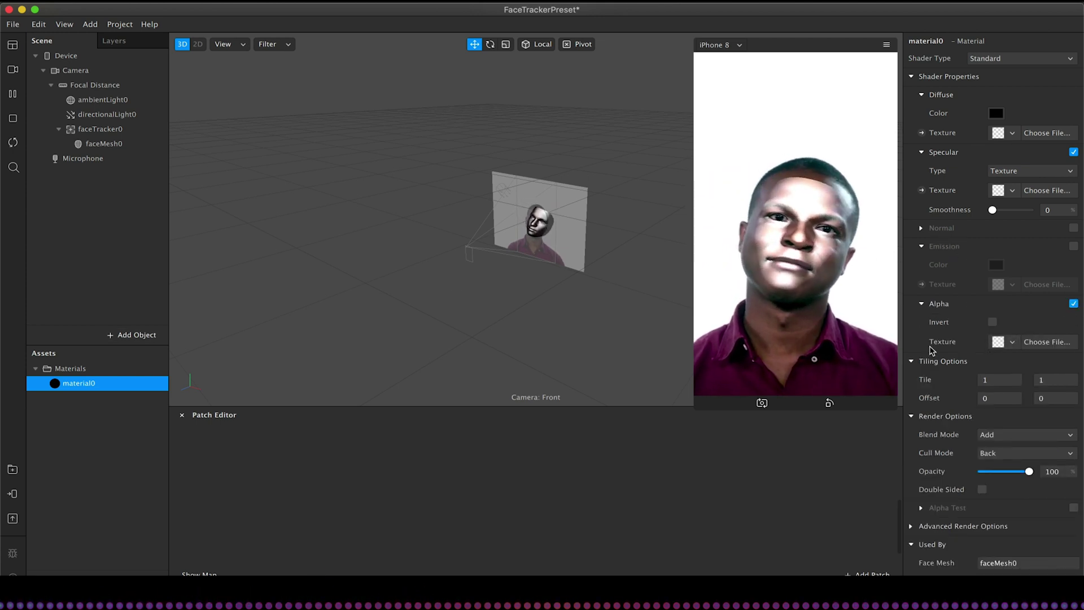
pyautogui.click(1011, 342)
pyautogui.click(1044, 344)
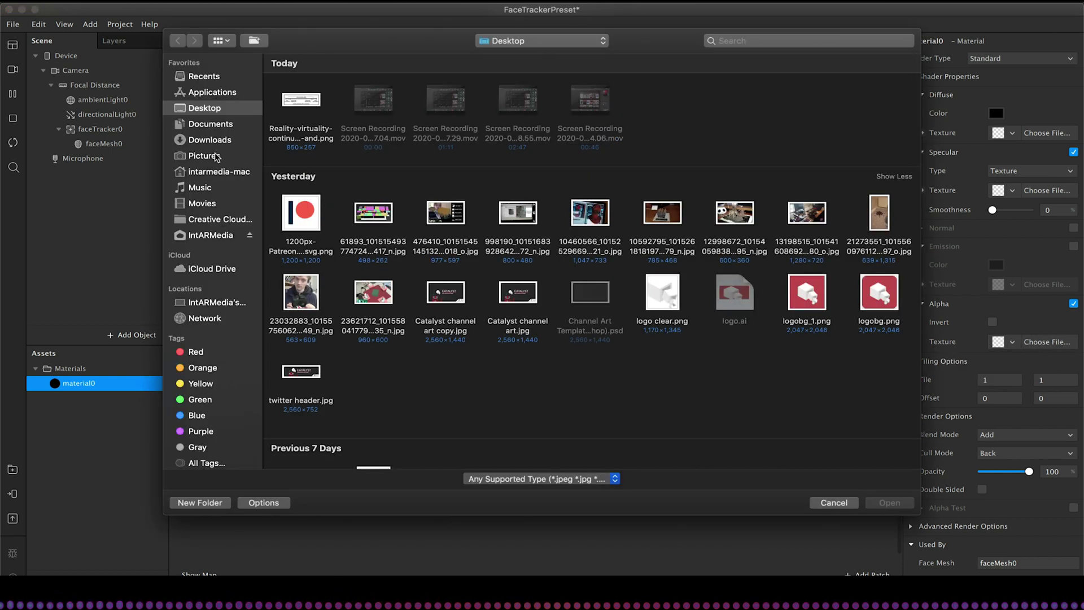
pyautogui.click(207, 156)
pyautogui.click(303, 99)
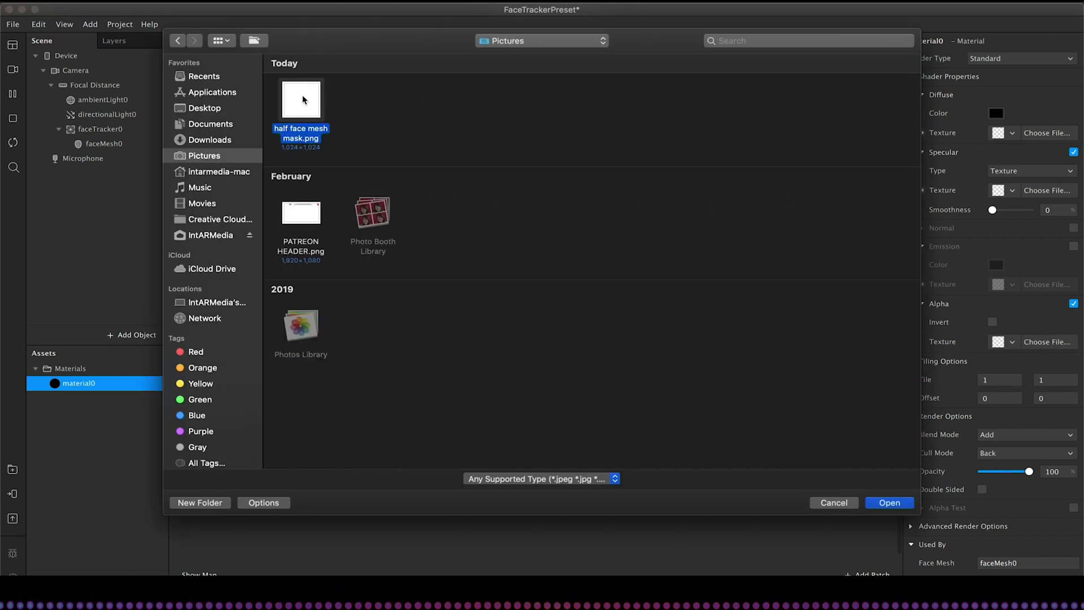
pyautogui.doubleClick(303, 100)
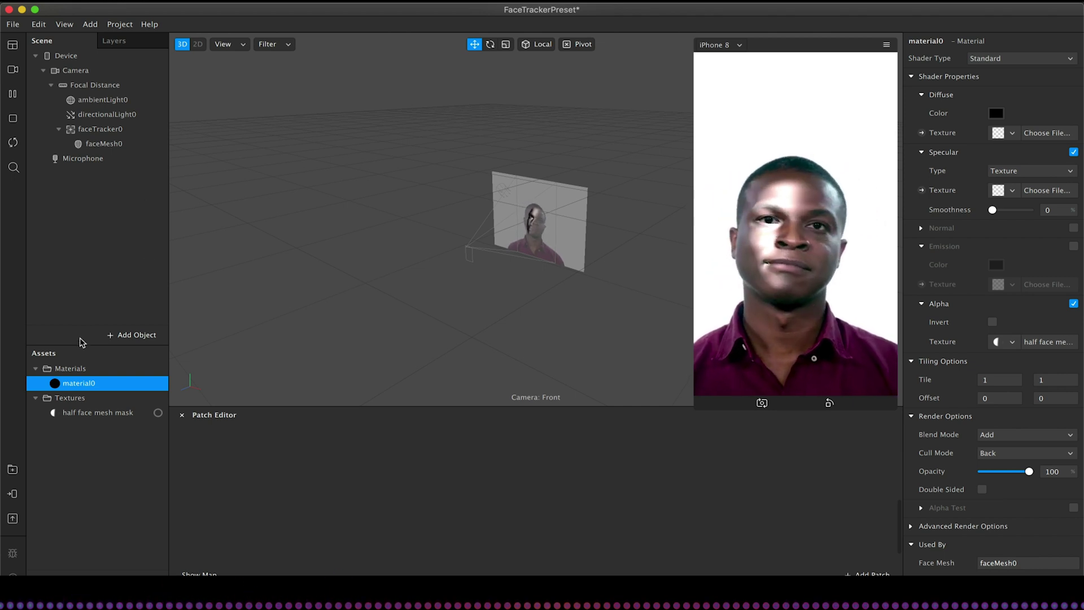
# - Duplicate faceMesh0 into faceMesh1 and give it its own new material1
pyautogui.click(95, 145)
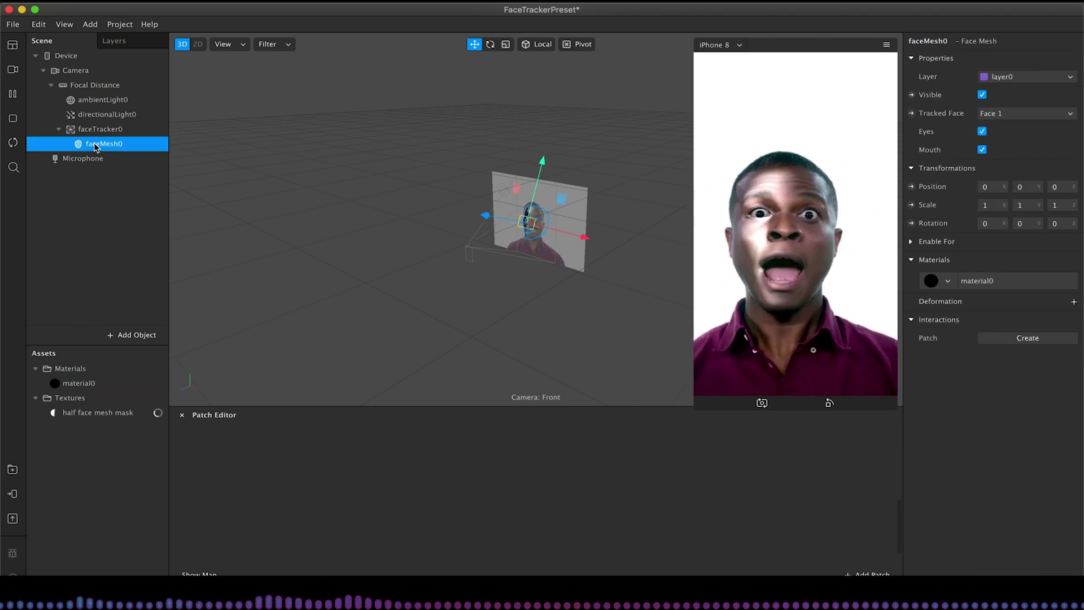
pyautogui.press('super+d')
pyautogui.click(107, 159)
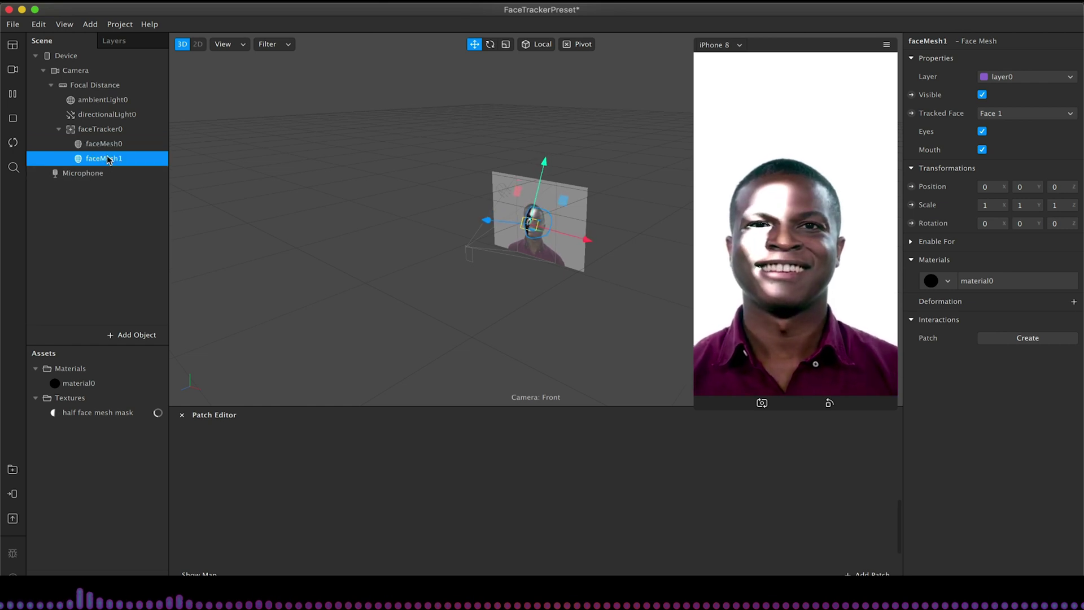
pyautogui.click(948, 281)
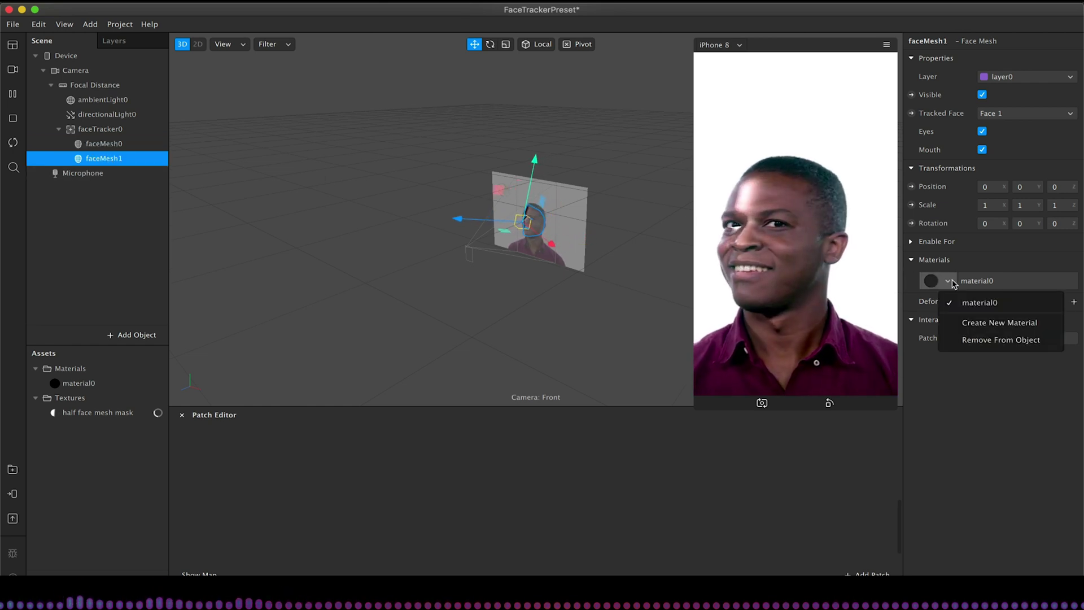
pyautogui.click(988, 323)
pyautogui.click(82, 398)
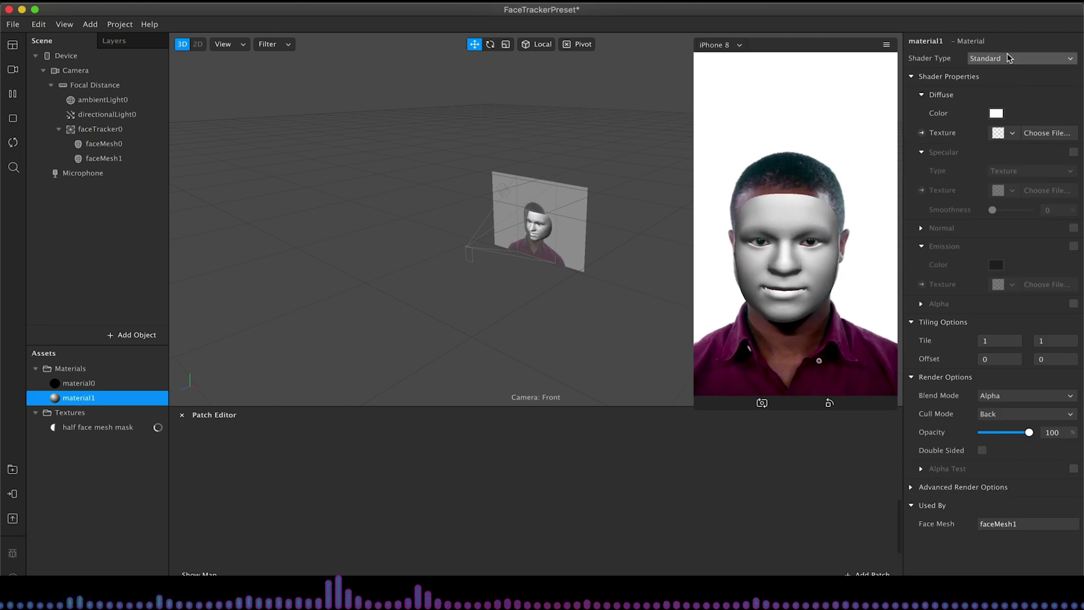
# - Give material1 Specular, Add blending, black diffuse colour, and a Color specular type
pyautogui.click(1073, 153)
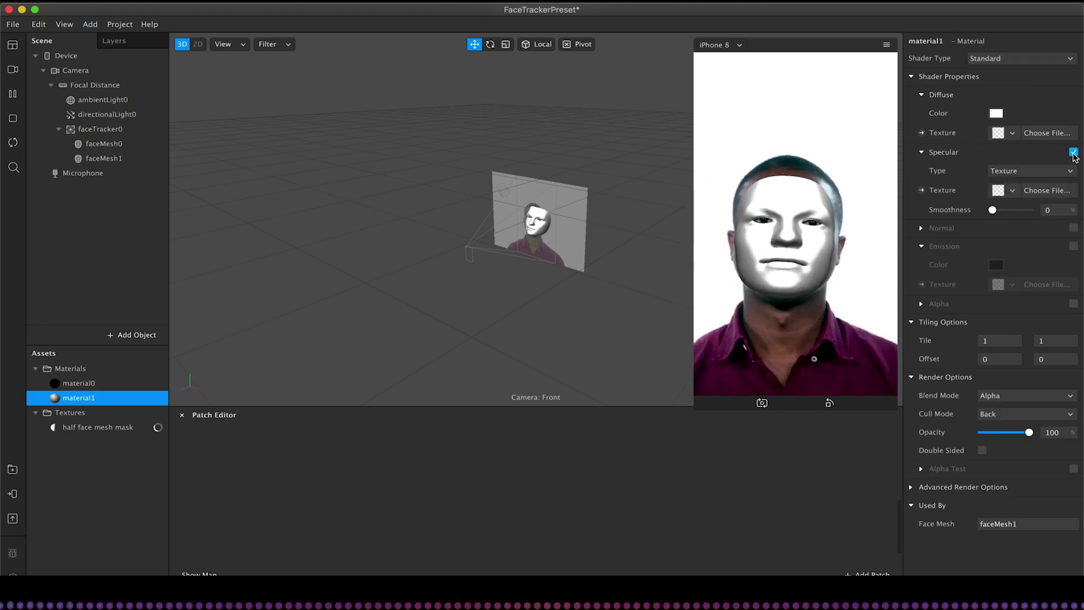
pyautogui.click(1011, 398)
pyautogui.click(997, 407)
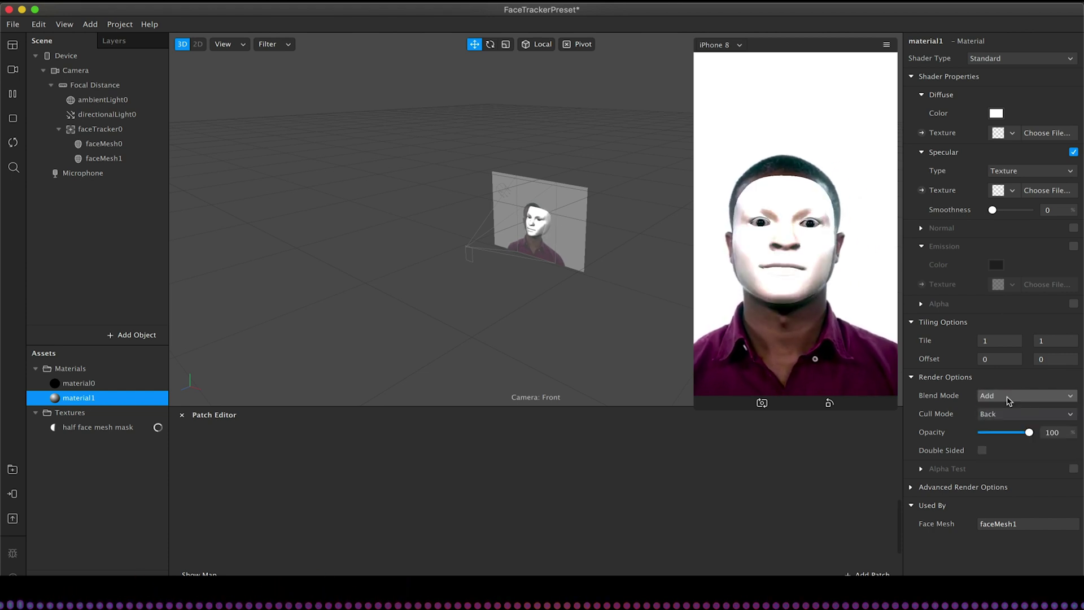
pyautogui.click(996, 115)
pyautogui.moveTo(136, 512); pyautogui.dragTo(146, 514)
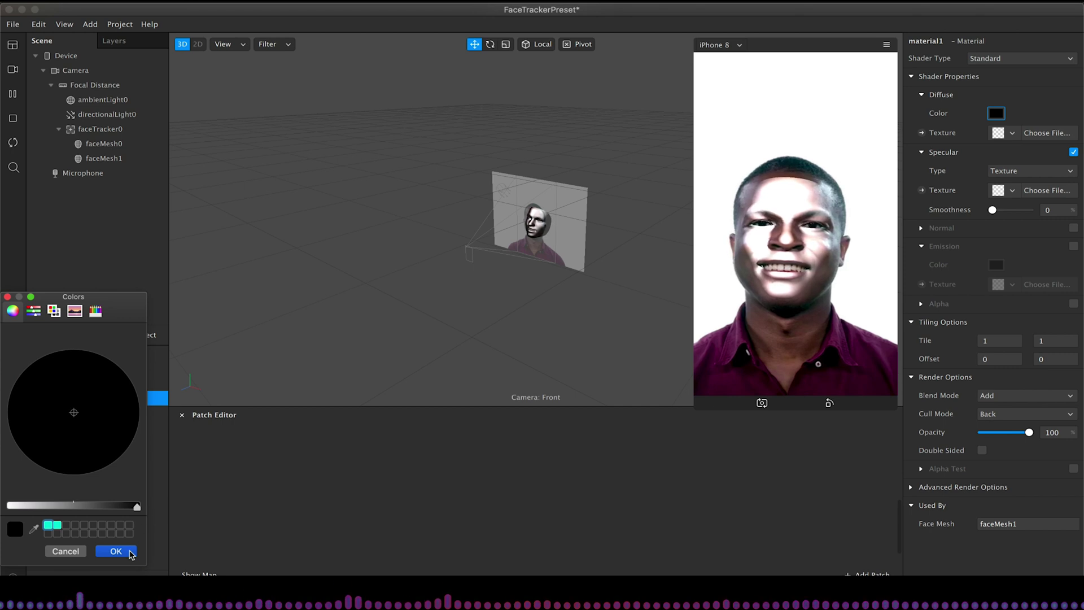
pyautogui.click(116, 551)
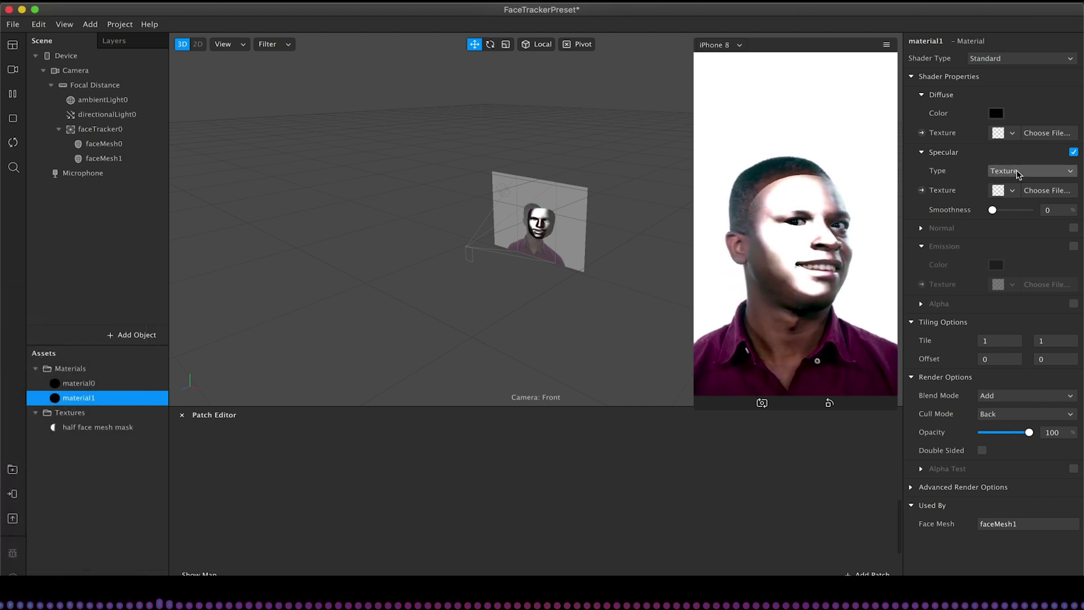
pyautogui.click(998, 170)
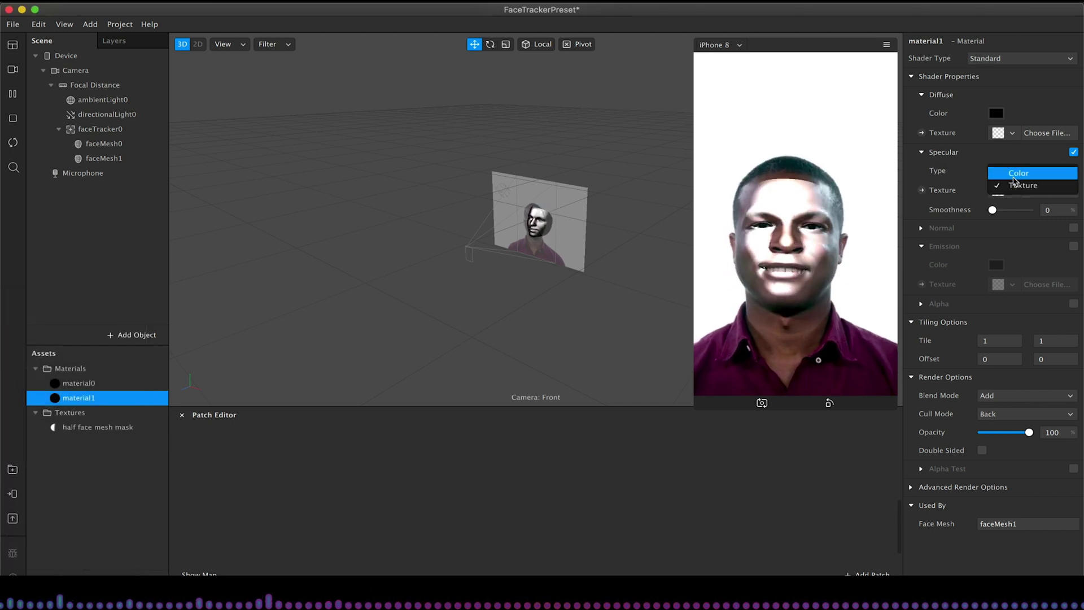
pyautogui.click(1017, 174)
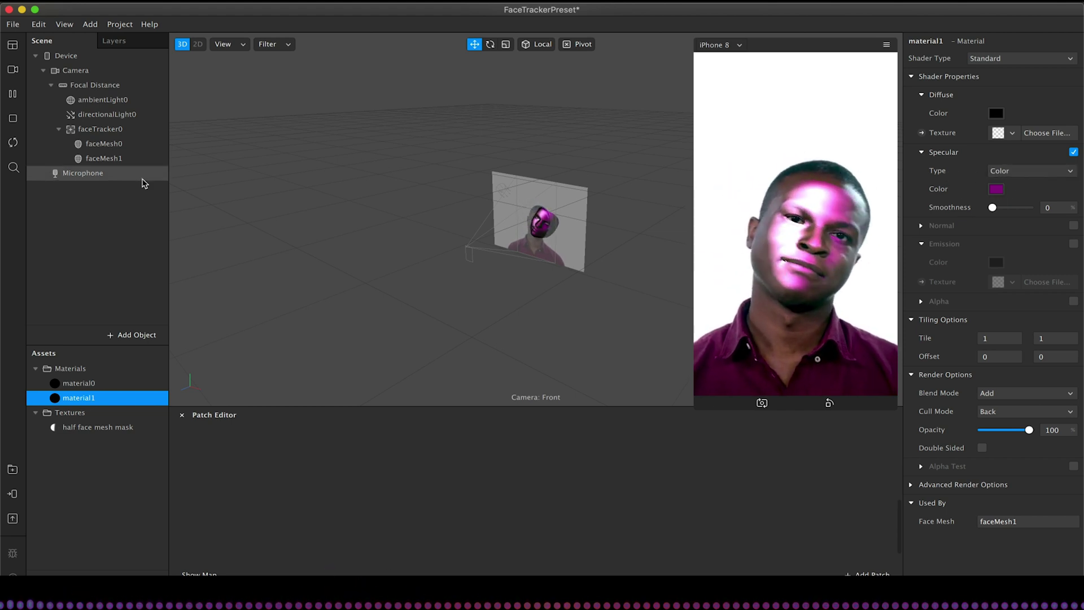
# - Switch material0's specular to a solid teal colour, then reselect material1
pyautogui.click(79, 383)
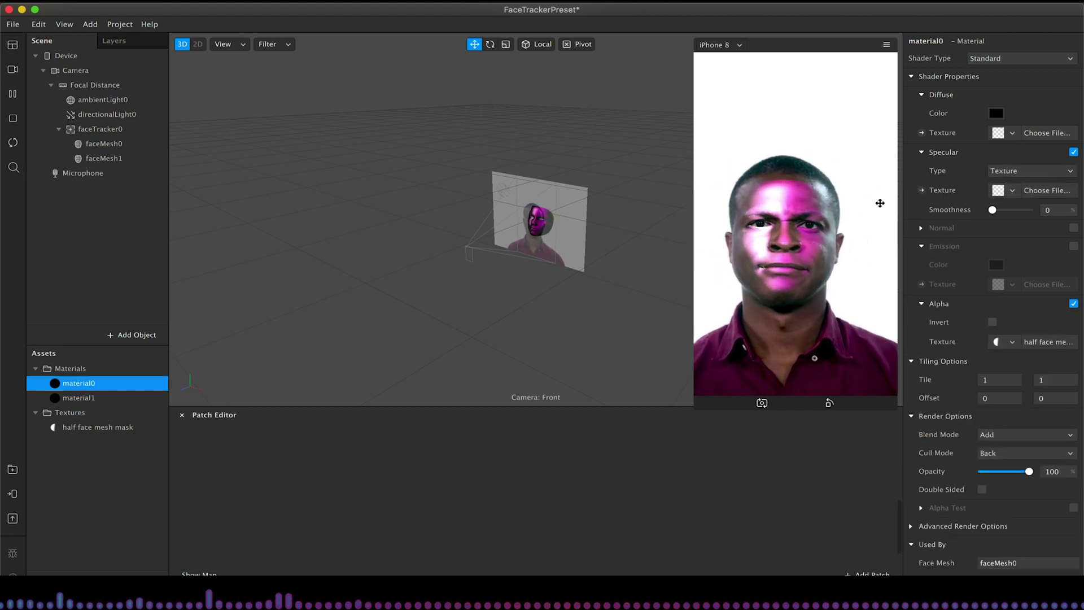
pyautogui.click(1020, 179)
pyautogui.click(1014, 169)
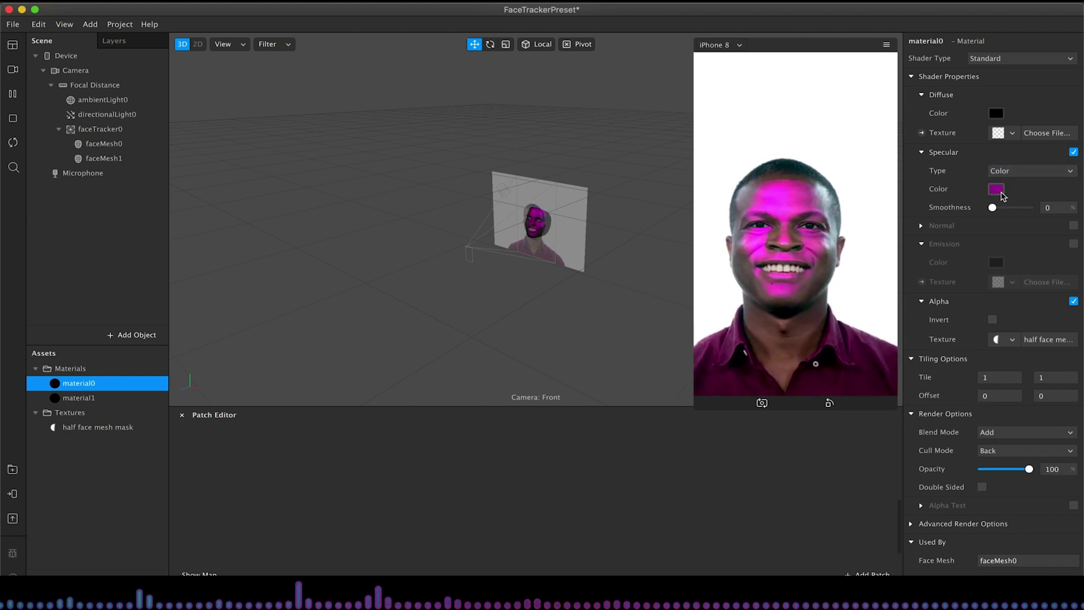
pyautogui.click(997, 190)
pyautogui.moveTo(44, 427); pyautogui.dragTo(19, 422)
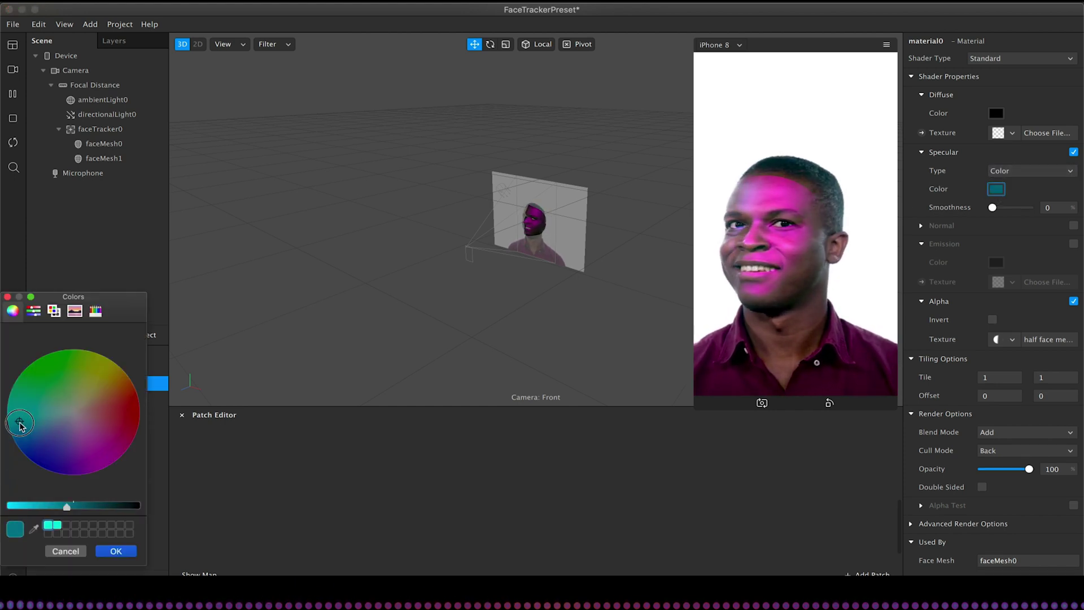
pyautogui.click(113, 553)
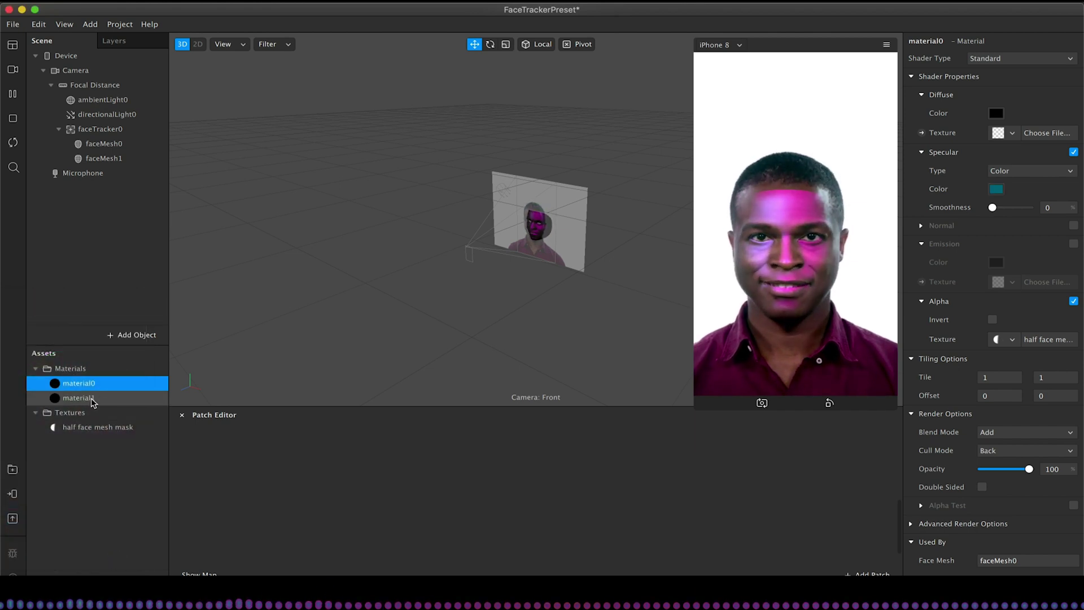
pyautogui.click(79, 399)
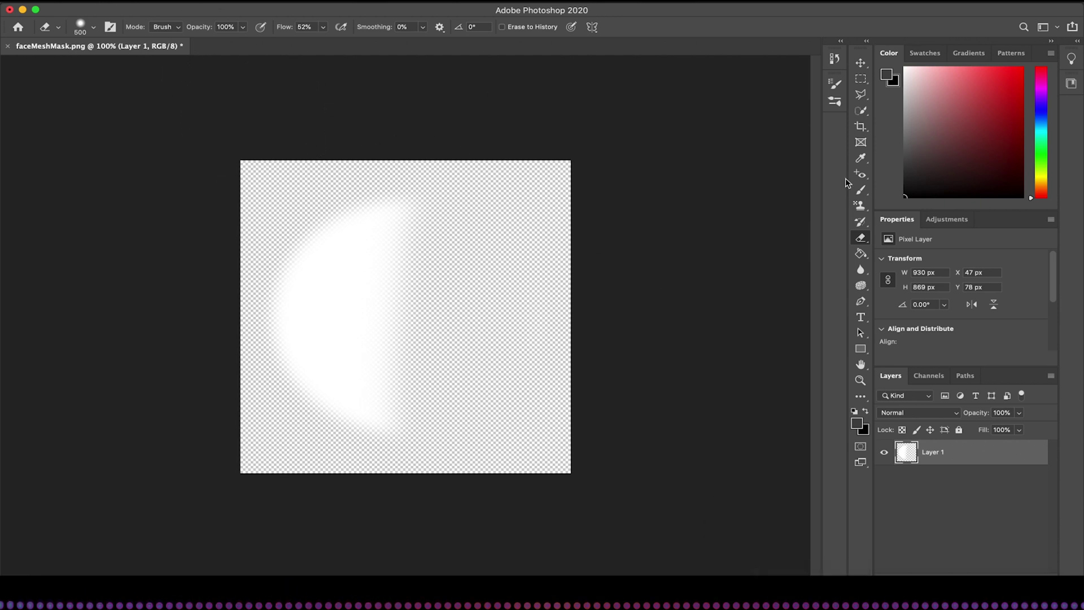
# - Flip the mask horizontally and move the crescent to the right half of the canvas
pyautogui.click(165, 5)
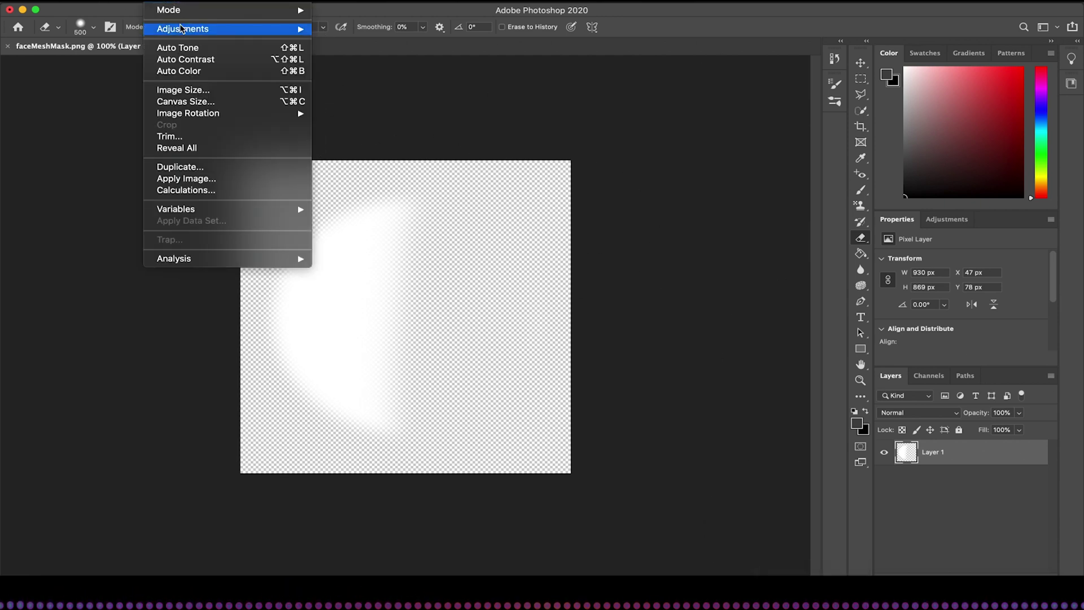
pyautogui.moveTo(130, 5)
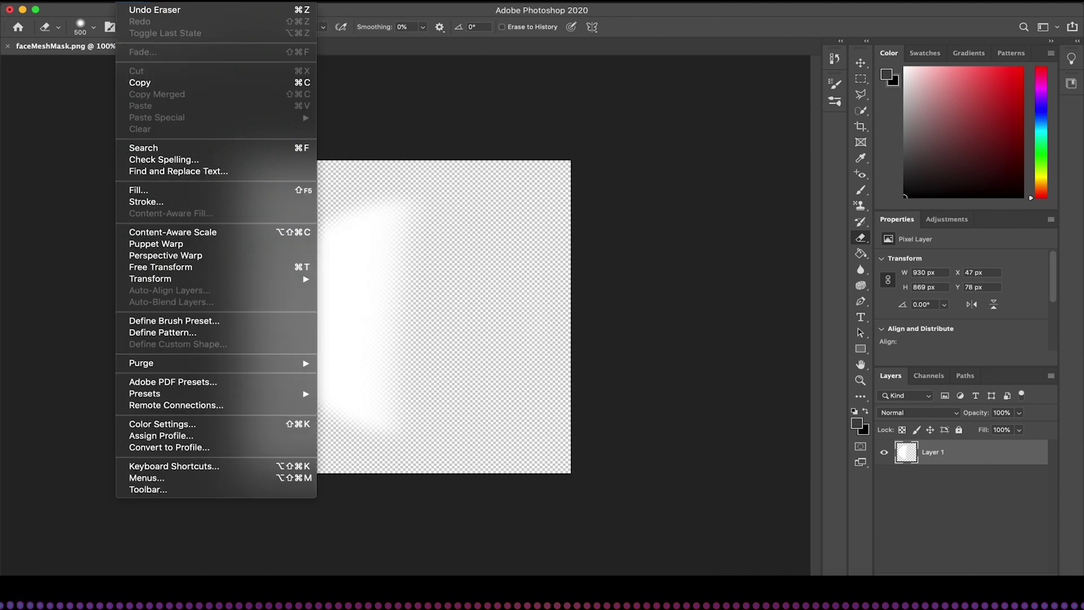
pyautogui.moveTo(308, 279)
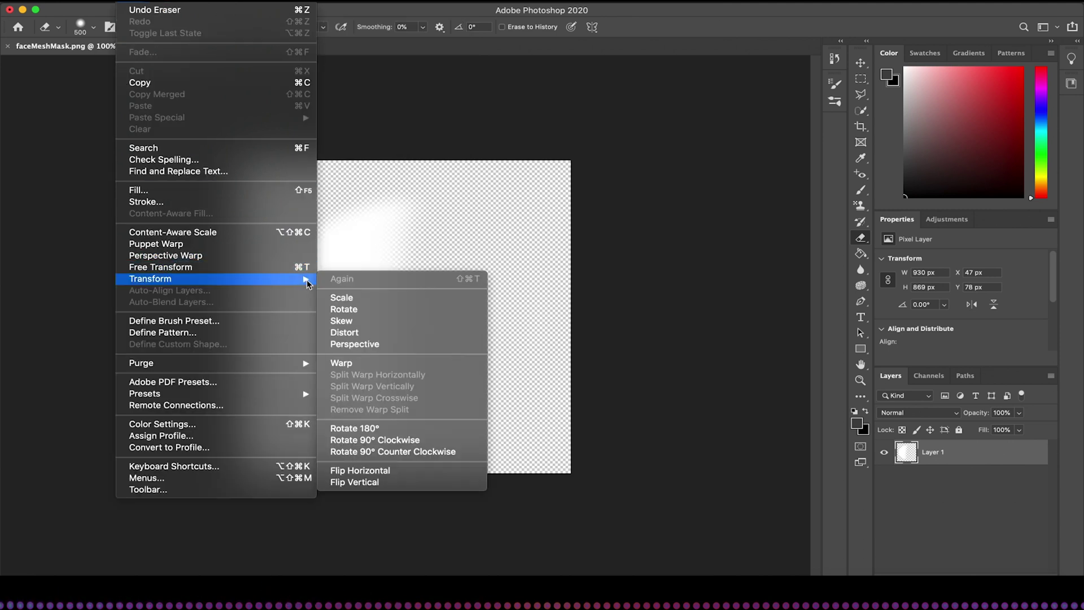
pyautogui.click(357, 472)
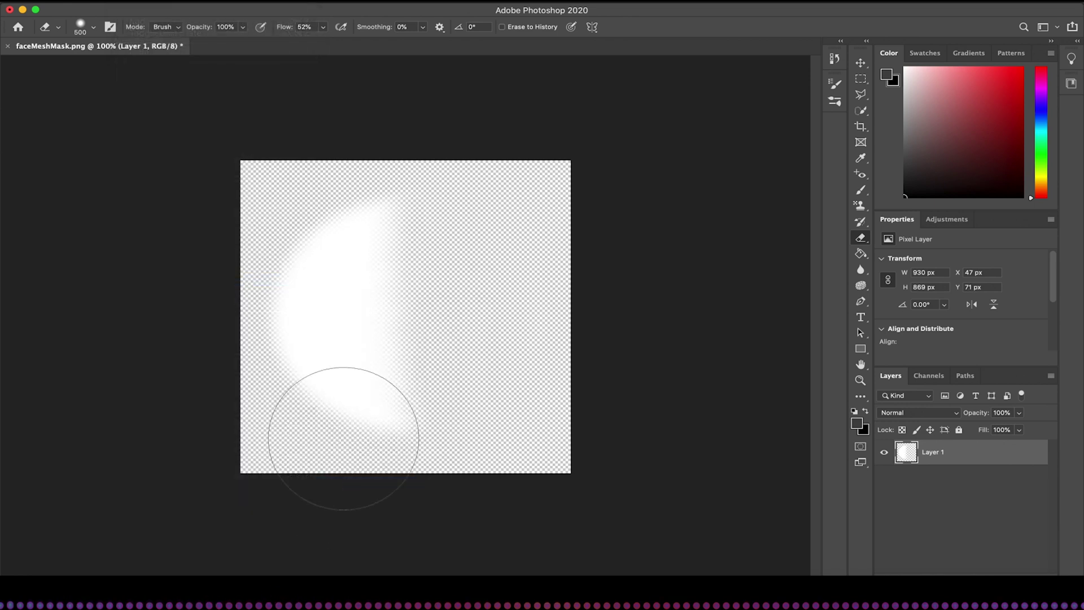
pyautogui.click(104, 1)
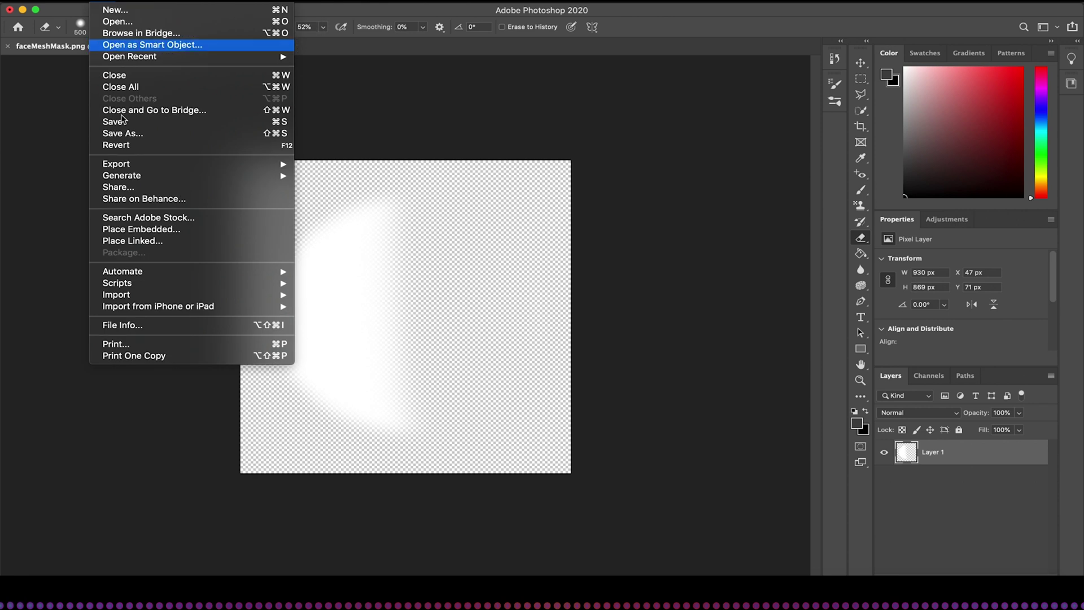
pyautogui.moveTo(131, 1)
pyautogui.moveTo(283, 279)
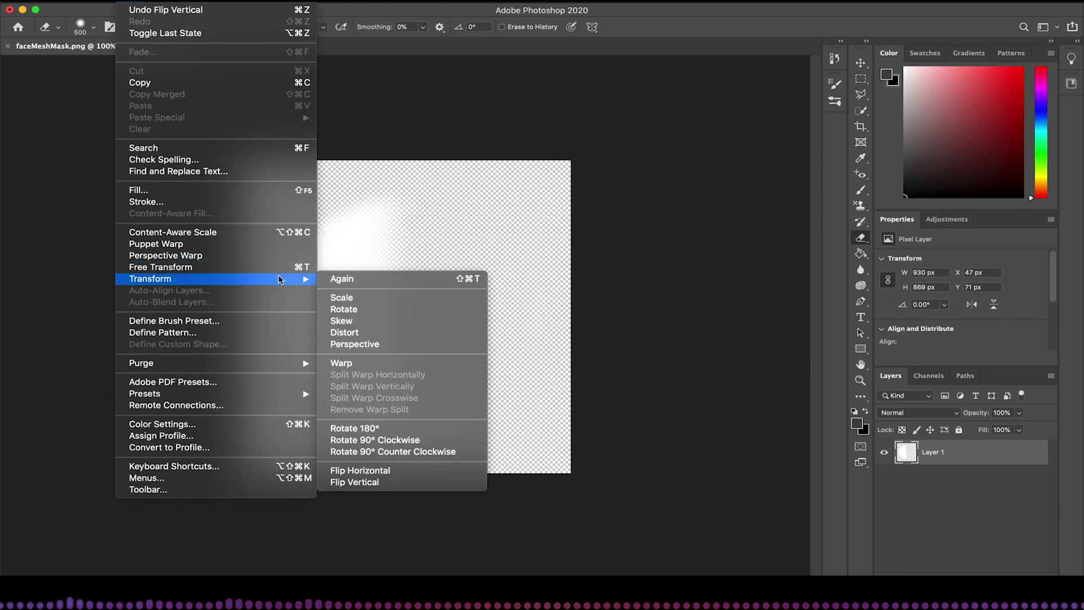
pyautogui.click(427, 471)
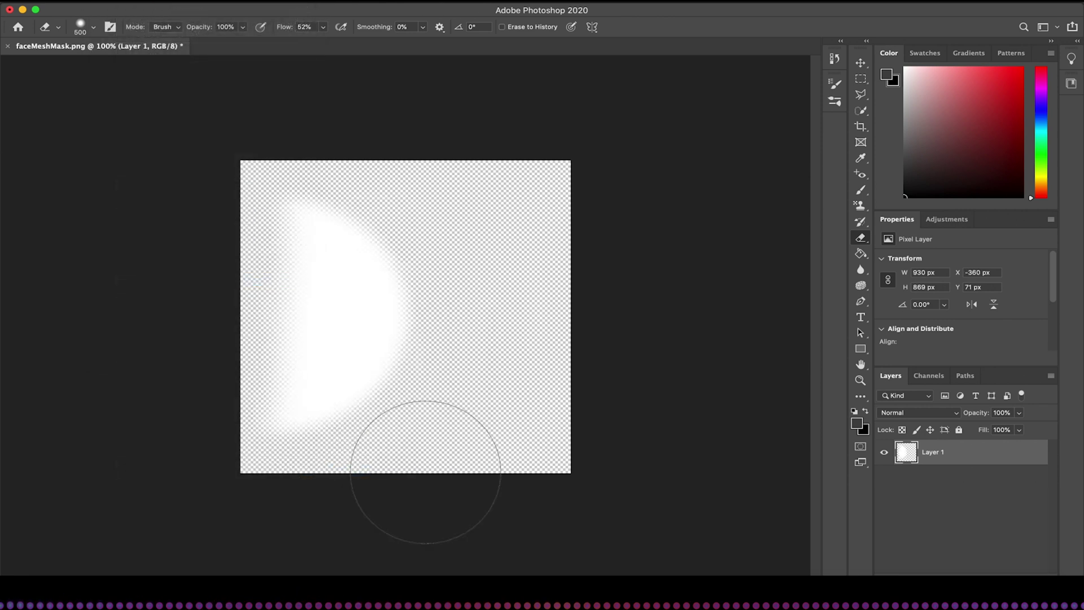
pyautogui.click(861, 63)
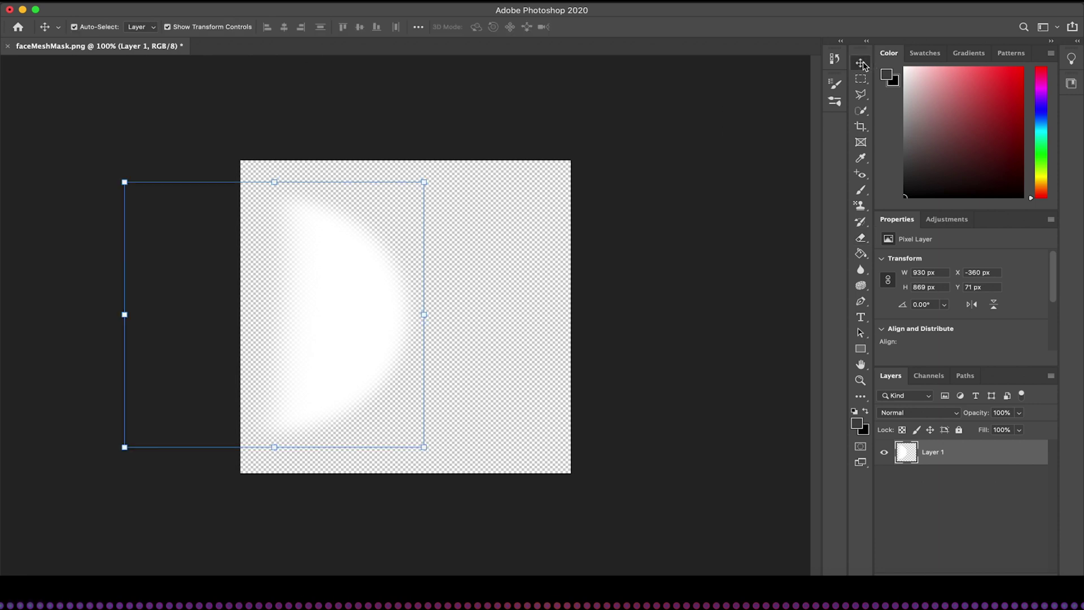
pyautogui.moveTo(399, 273); pyautogui.dragTo(473, 305)
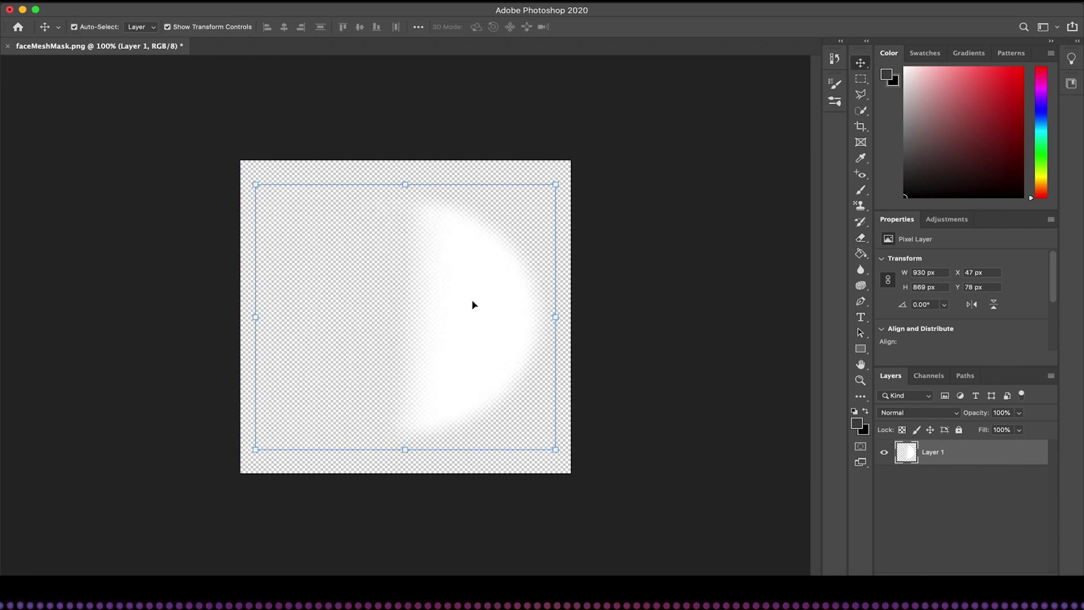
# - Save the mirrored mask as PNG 'half face mesh mask2.png' in Pictures and return to Spark AR
pyautogui.click(102, 2)
pyautogui.click(146, 137)
pyautogui.scroll(-5, 327, 200)
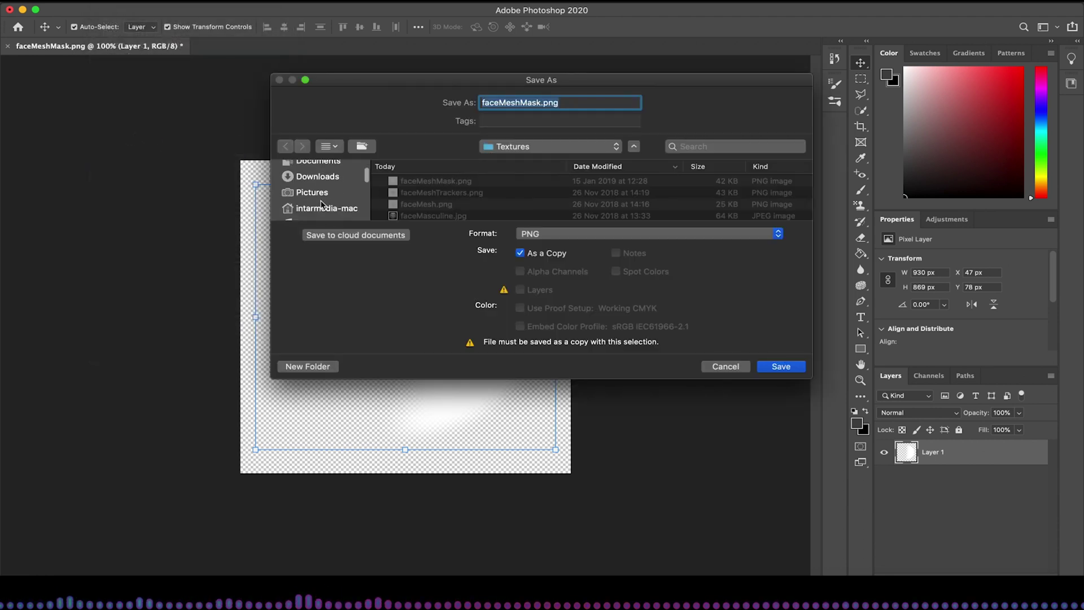
pyautogui.click(312, 175)
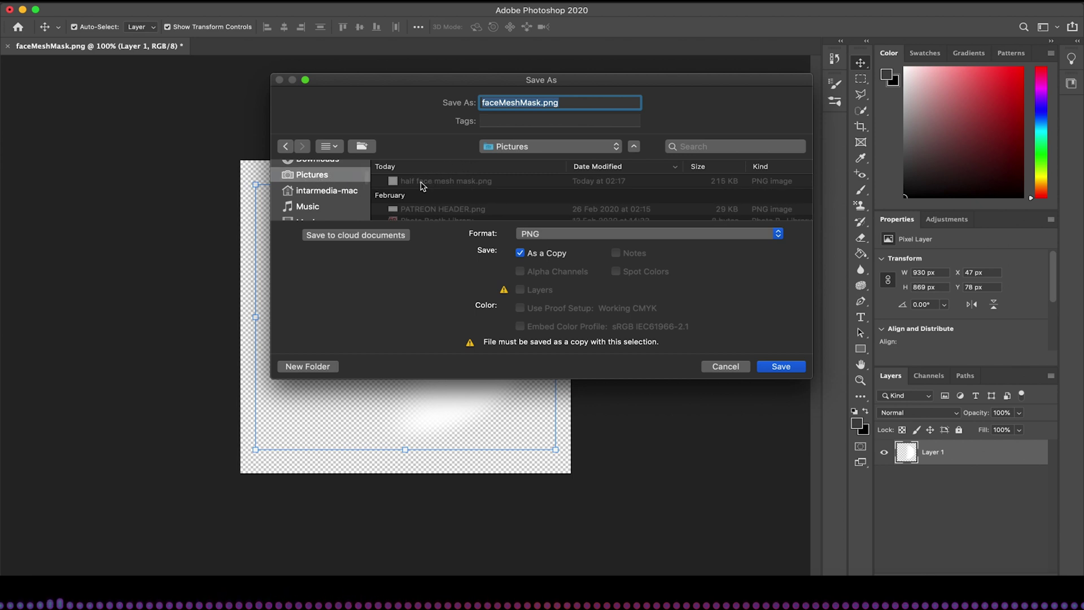
pyautogui.click(389, 180)
pyautogui.click(563, 102)
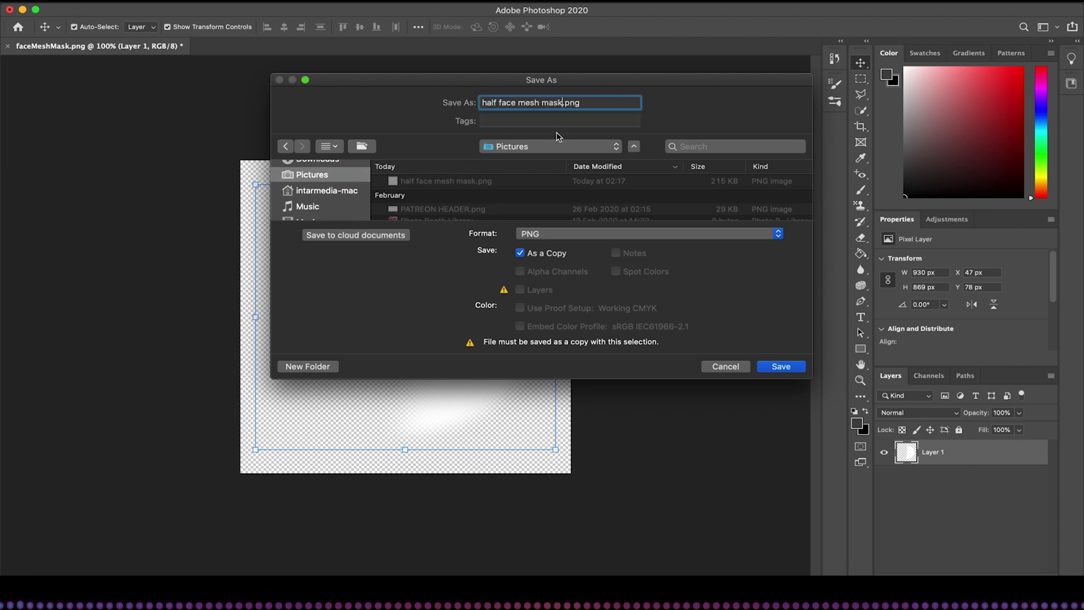
pyautogui.click(783, 366)
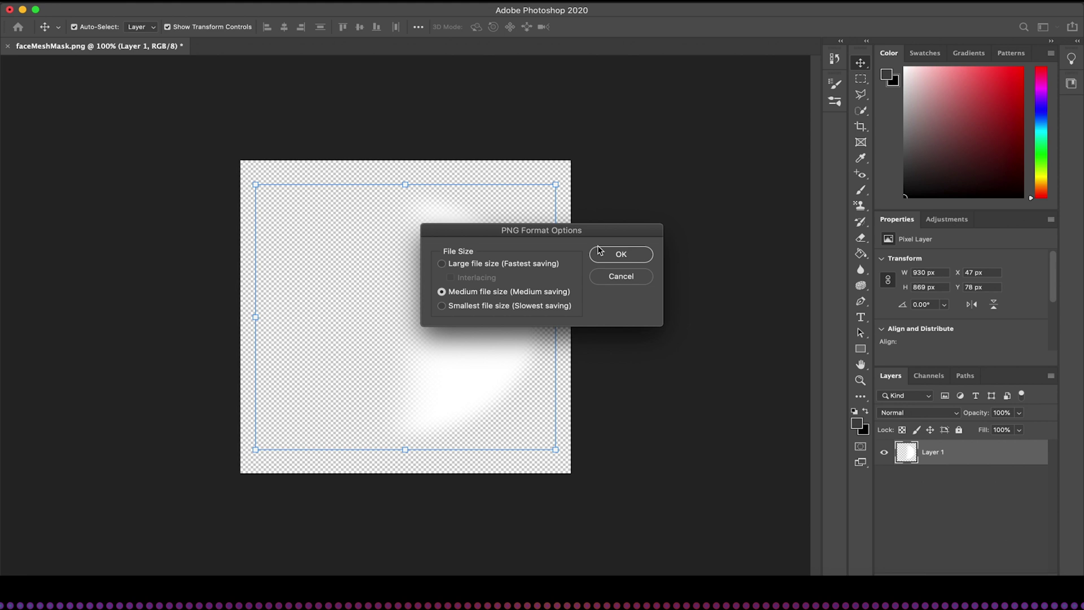
pyautogui.click(622, 256)
pyautogui.click(847, 591)
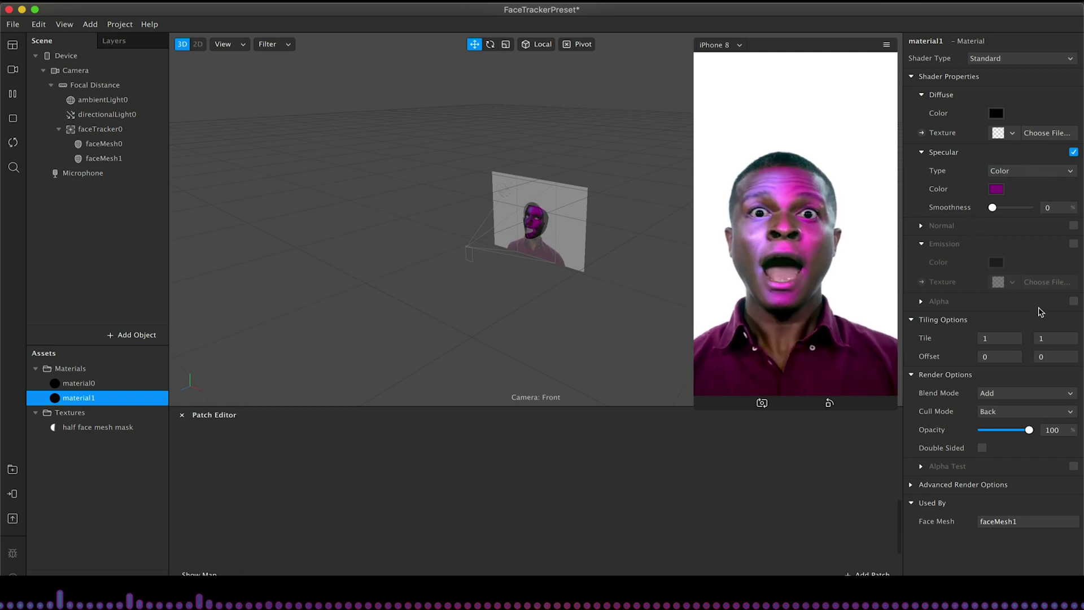
# - Turn on Alpha for material1 and load half face mesh mask2.png as its alpha texture
pyautogui.click(1074, 301)
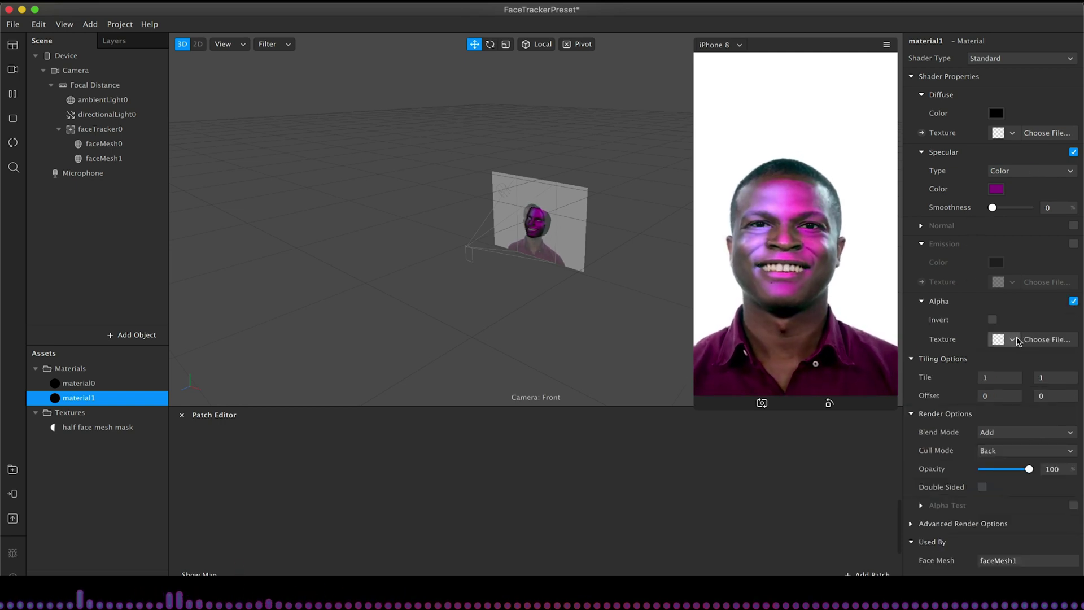
pyautogui.click(1041, 340)
pyautogui.click(378, 106)
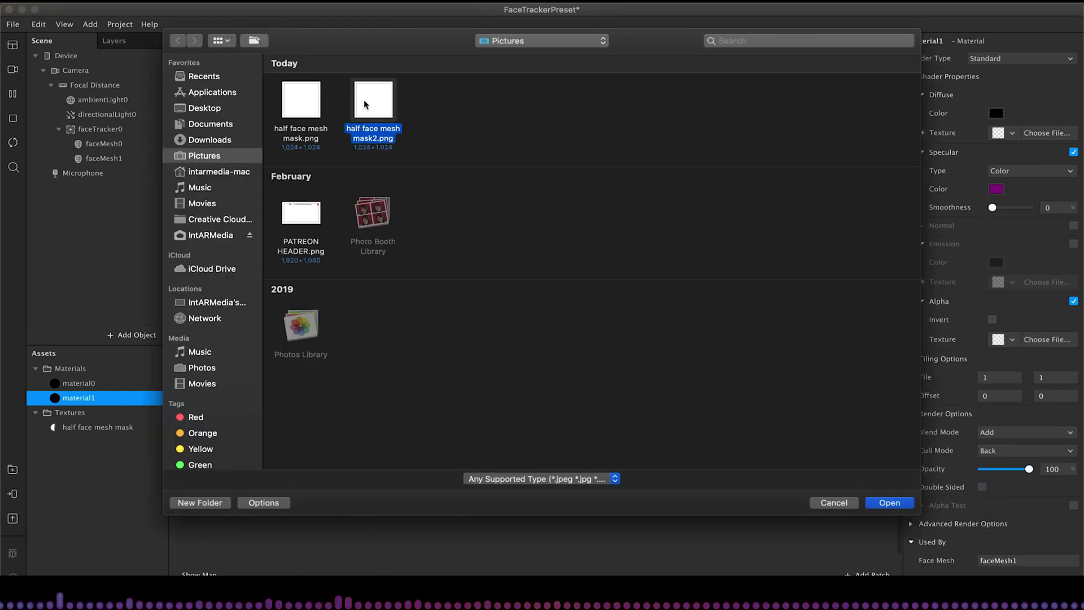
pyautogui.doubleClick(364, 100)
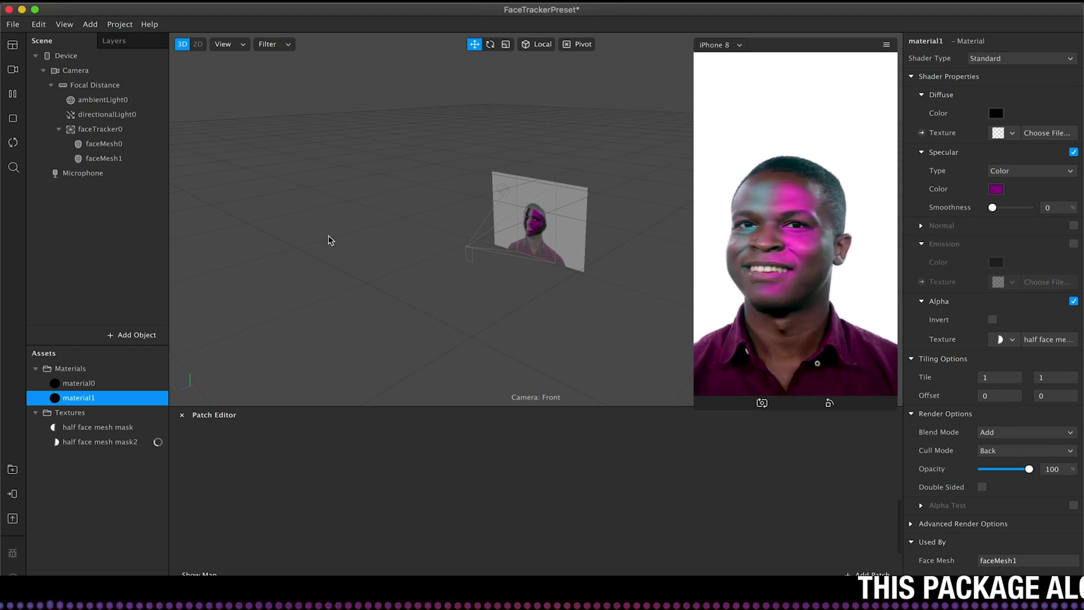
# - Insert a rectangle and stretch it with Fill Width and Fill Height
pyautogui.click(133, 336)
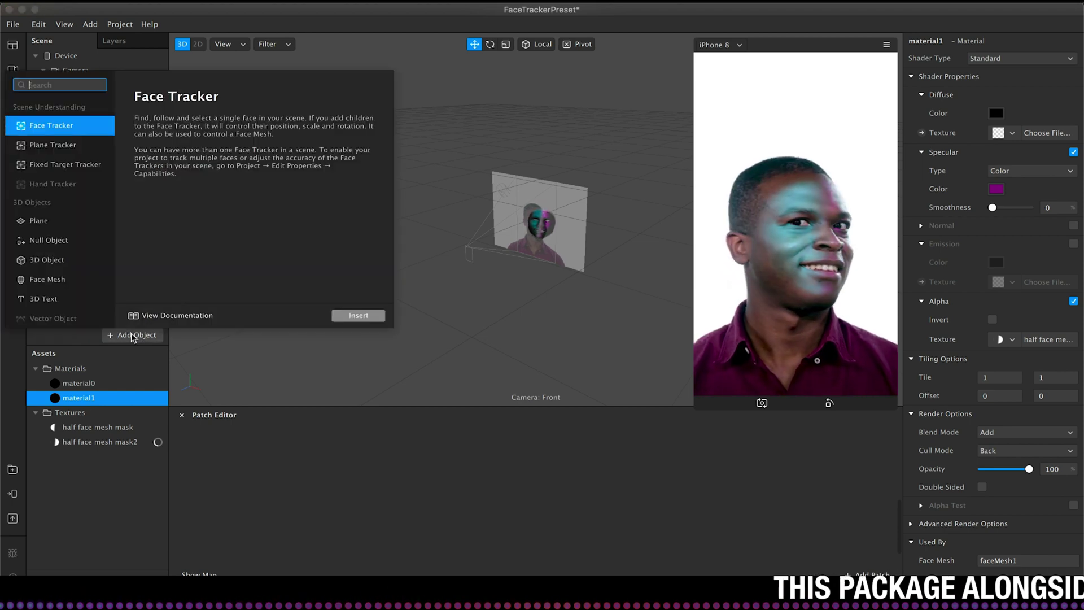
pyautogui.scroll(-5, 64, 232)
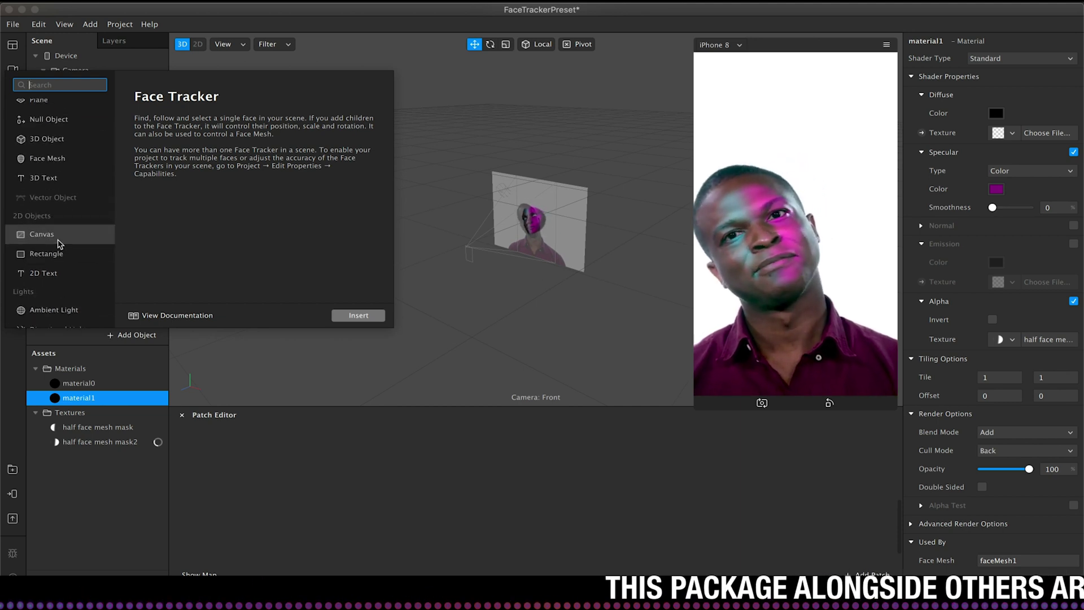
pyautogui.click(43, 251)
pyautogui.click(360, 316)
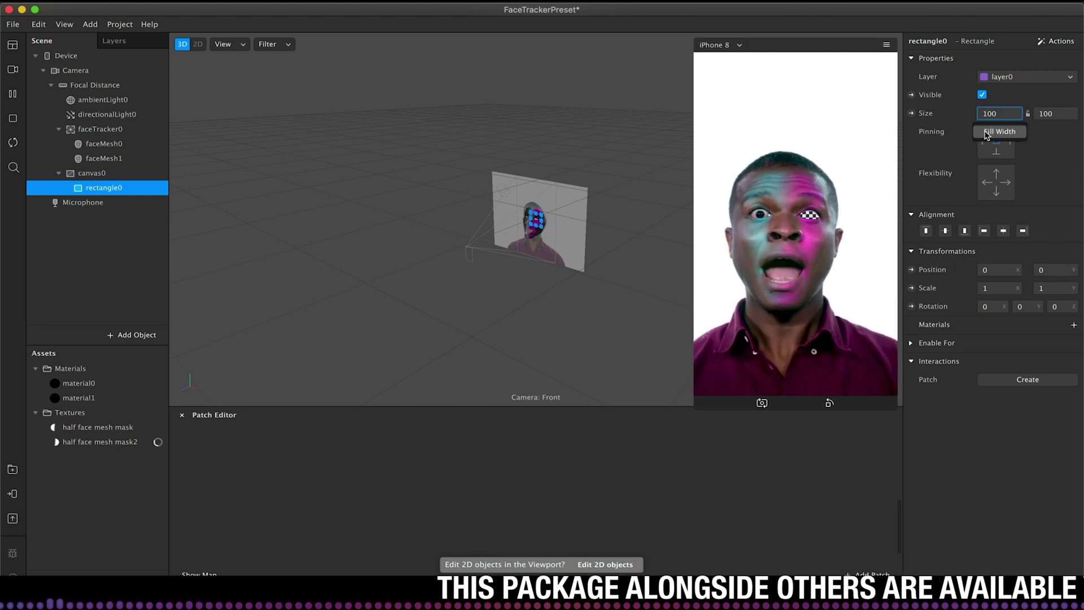
pyautogui.click(1000, 131)
pyautogui.click(1052, 113)
pyautogui.click(1054, 131)
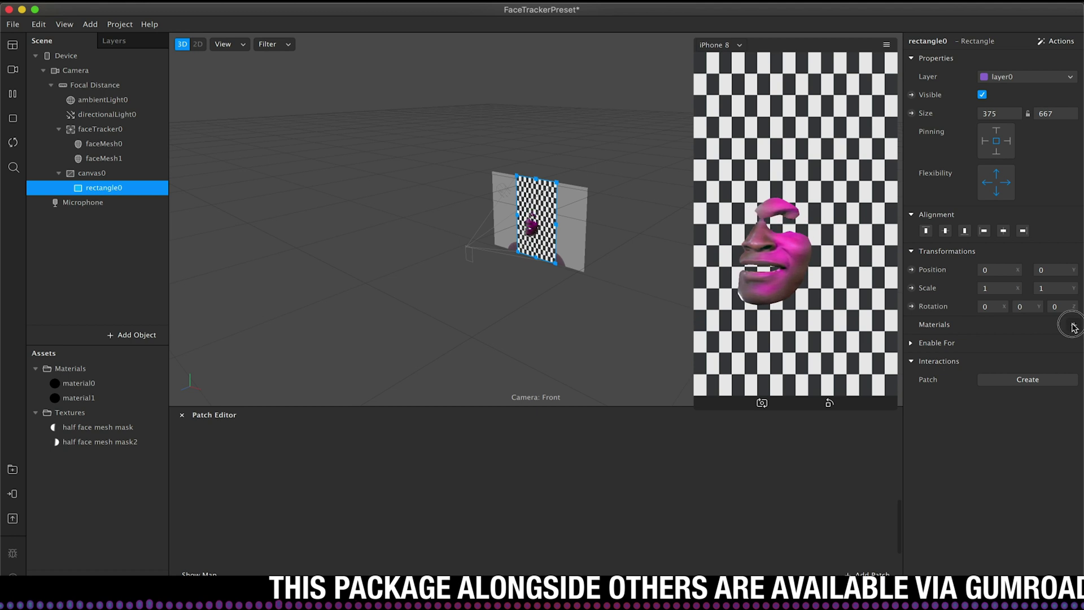
# - Give the rectangle a new material2 with a black diffuse colour
pyautogui.click(1074, 325)
pyautogui.click(1011, 387)
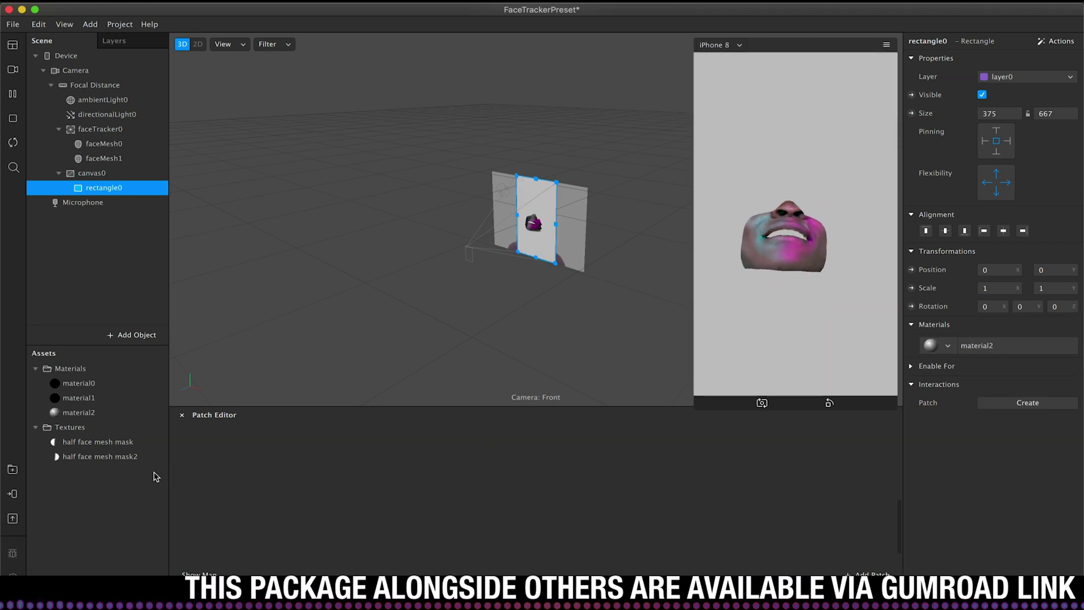
pyautogui.click(120, 414)
pyautogui.click(996, 113)
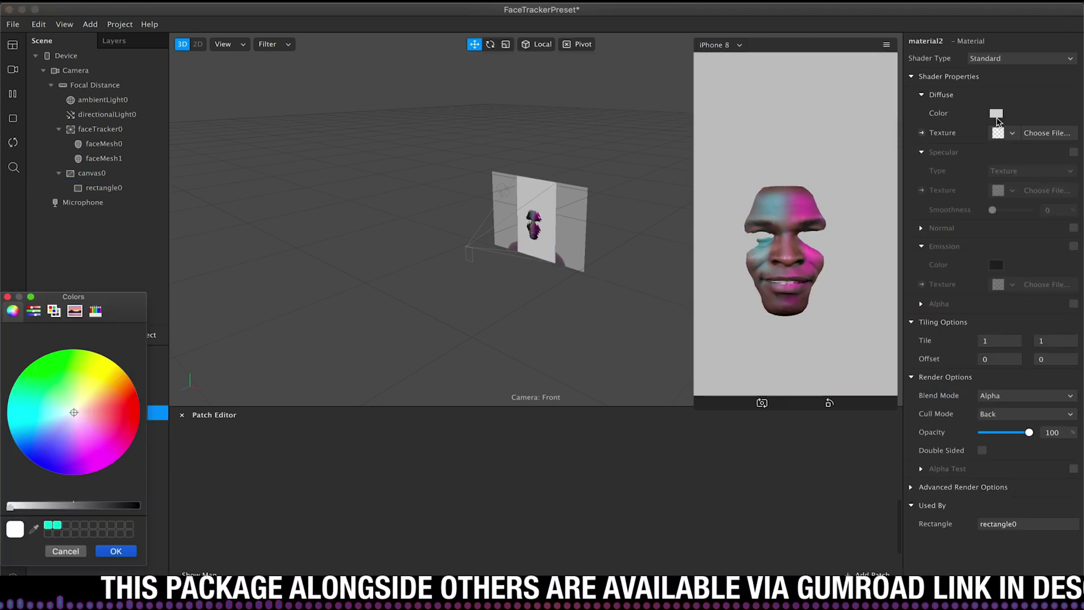
pyautogui.moveTo(92, 505); pyautogui.dragTo(159, 507)
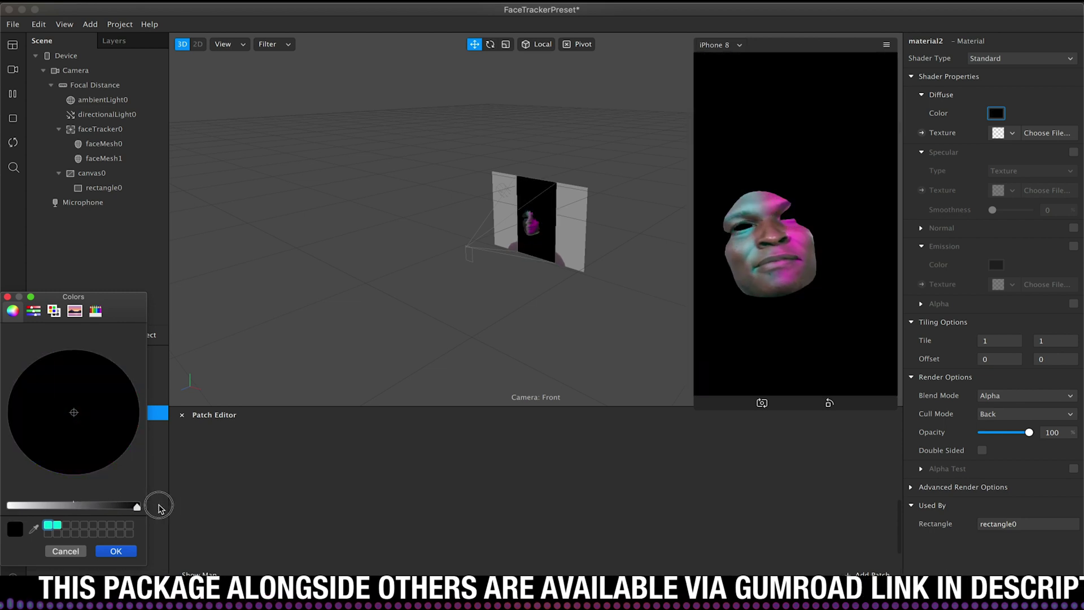
pyautogui.click(115, 552)
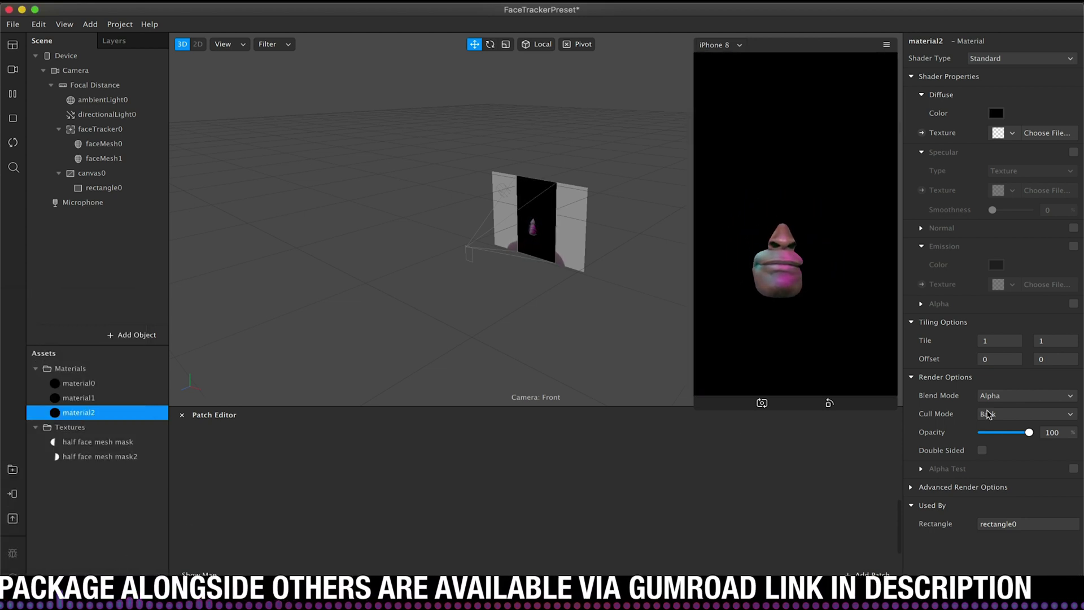
# - Check advanced render depth settings on material2, material0 and material1, and set material2's opacity to 10
pyautogui.click(995, 433)
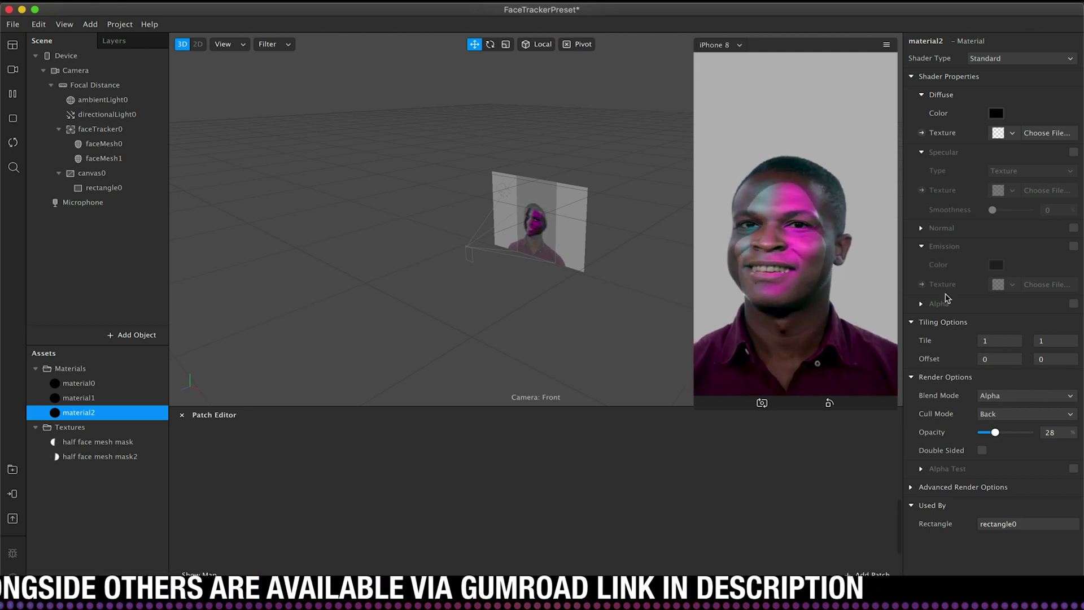
pyautogui.click(912, 488)
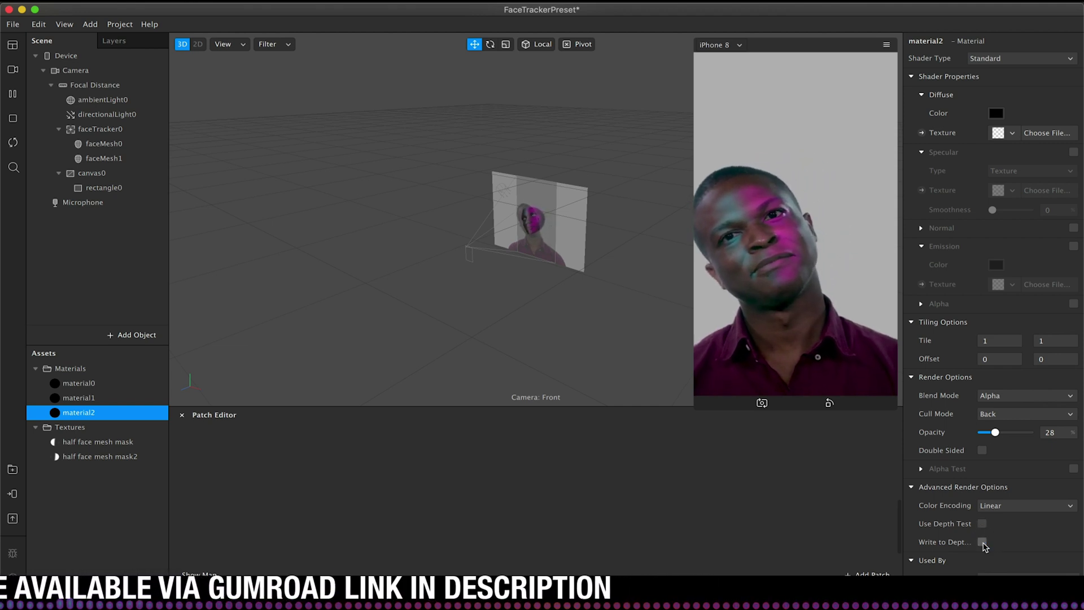
pyautogui.click(142, 161)
pyautogui.keyDown('shift'); pyautogui.click(144, 143); pyautogui.keyUp('shift')
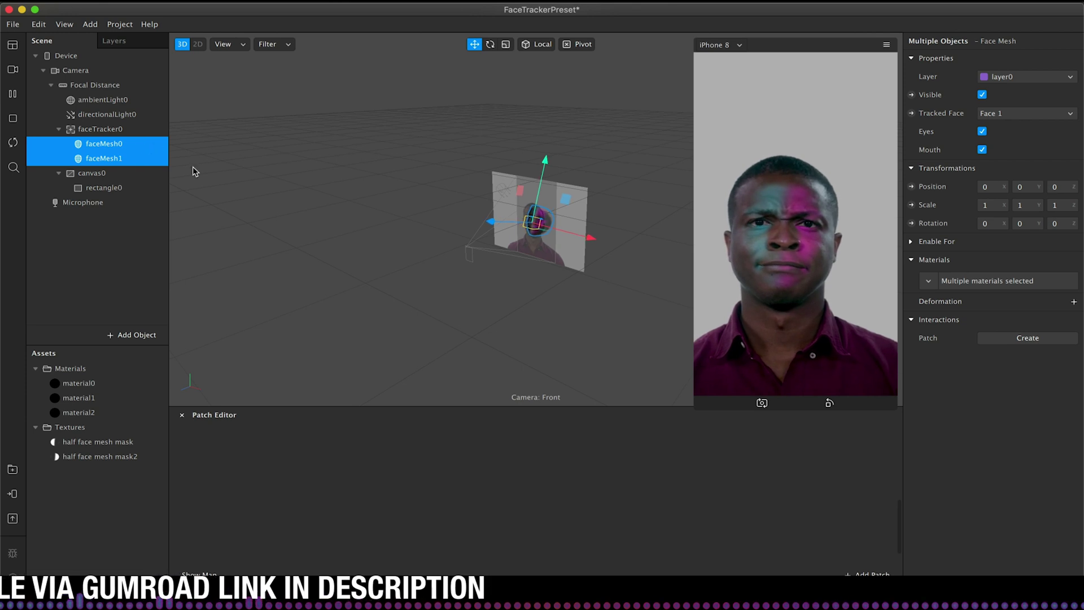
pyautogui.click(90, 398)
pyautogui.keyDown('shift'); pyautogui.click(97, 383); pyautogui.keyUp('shift')
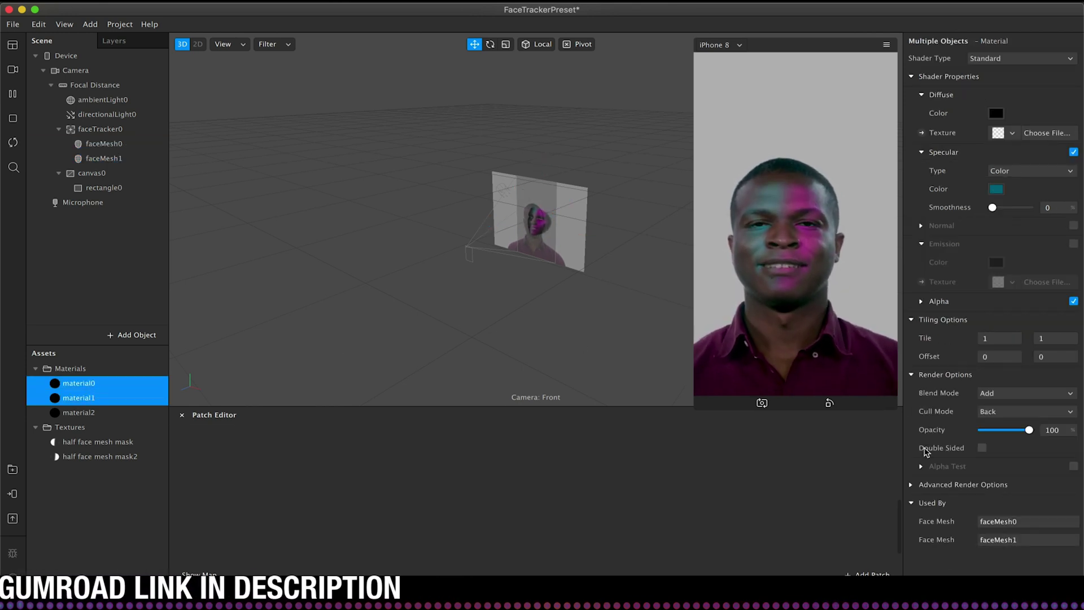
pyautogui.click(911, 486)
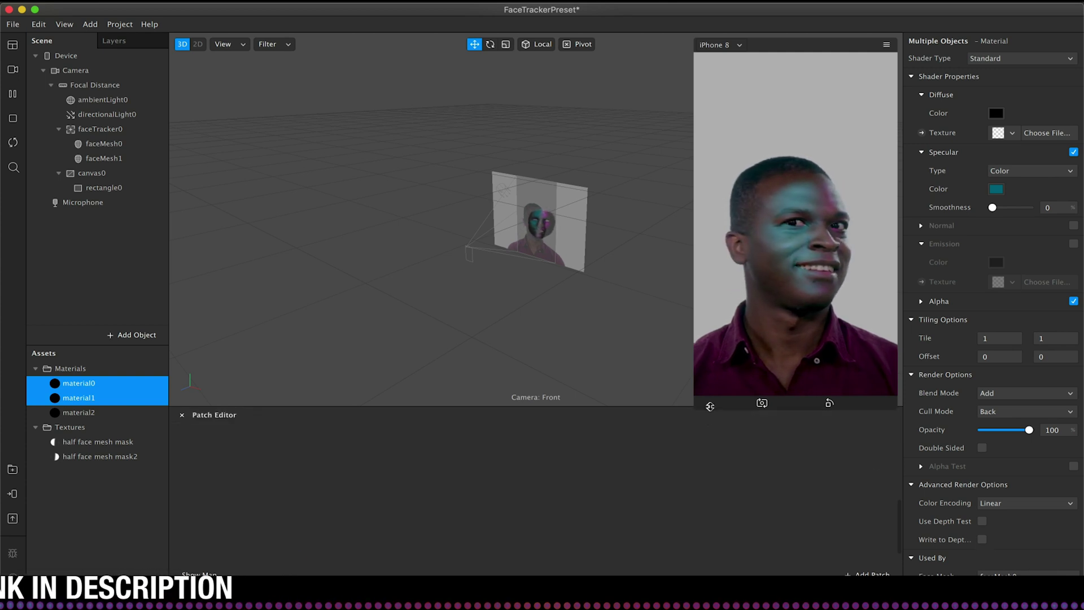
pyautogui.click(67, 414)
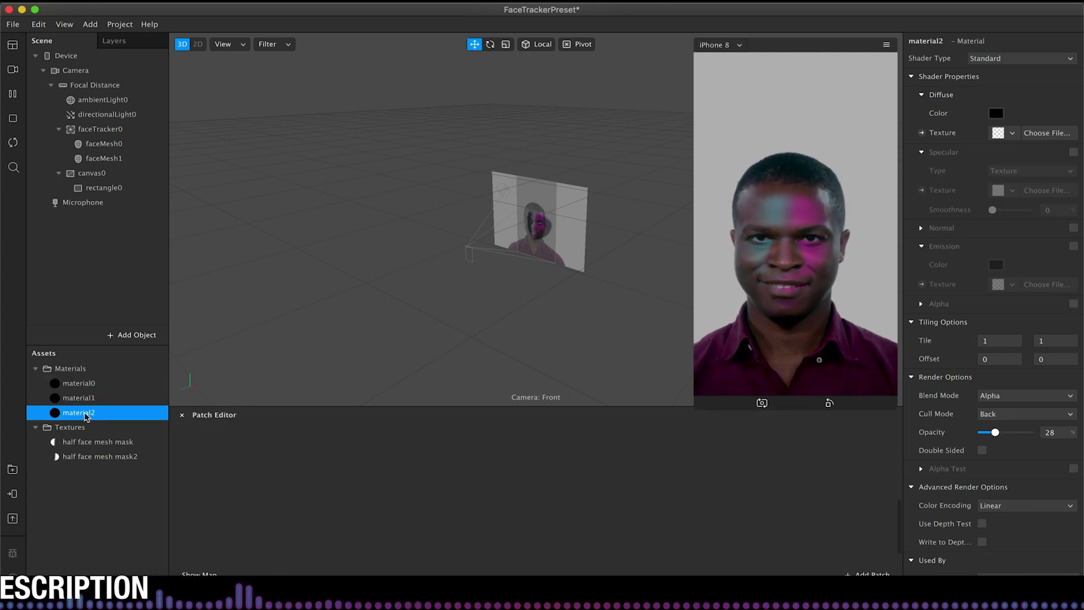
pyautogui.moveTo(994, 435); pyautogui.dragTo(987, 434)
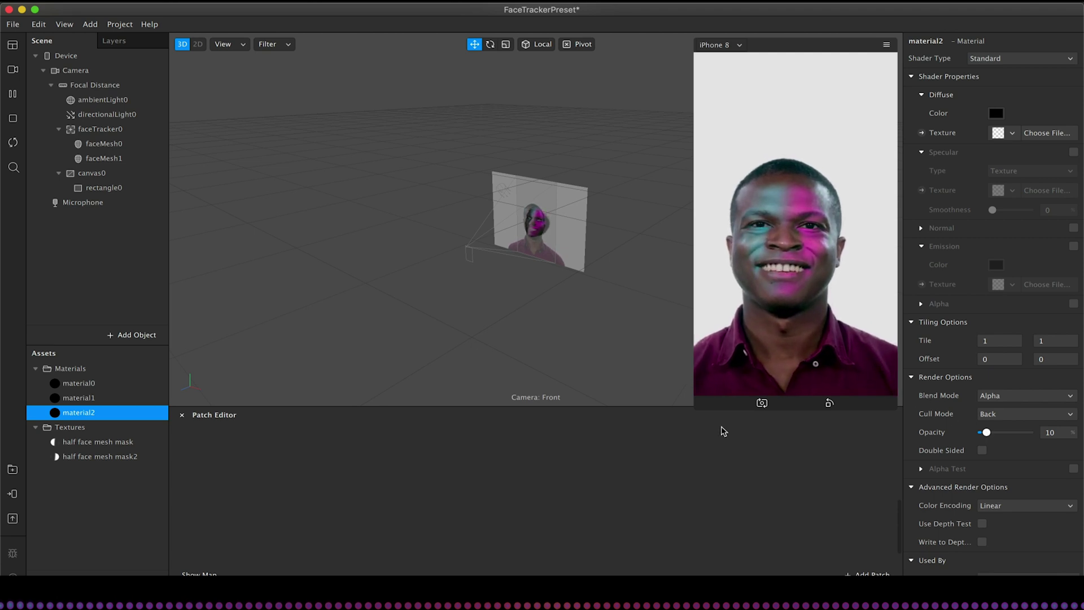
# - Enlarge the preview and switch its video source to the FaceTime HD Camera (Built-in)
pyautogui.click(694, 407)
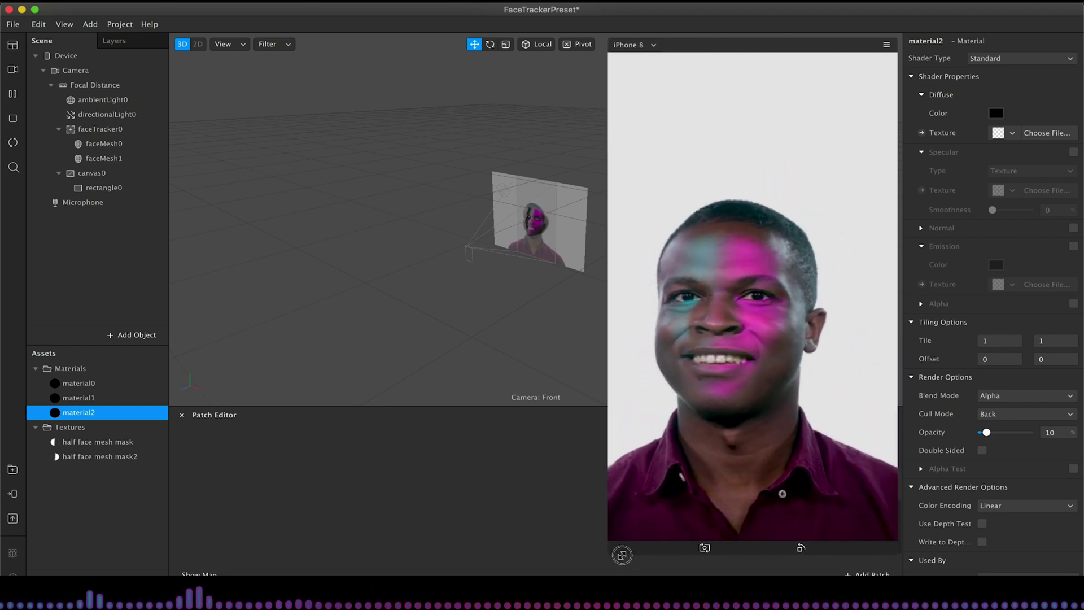
pyautogui.click(12, 69)
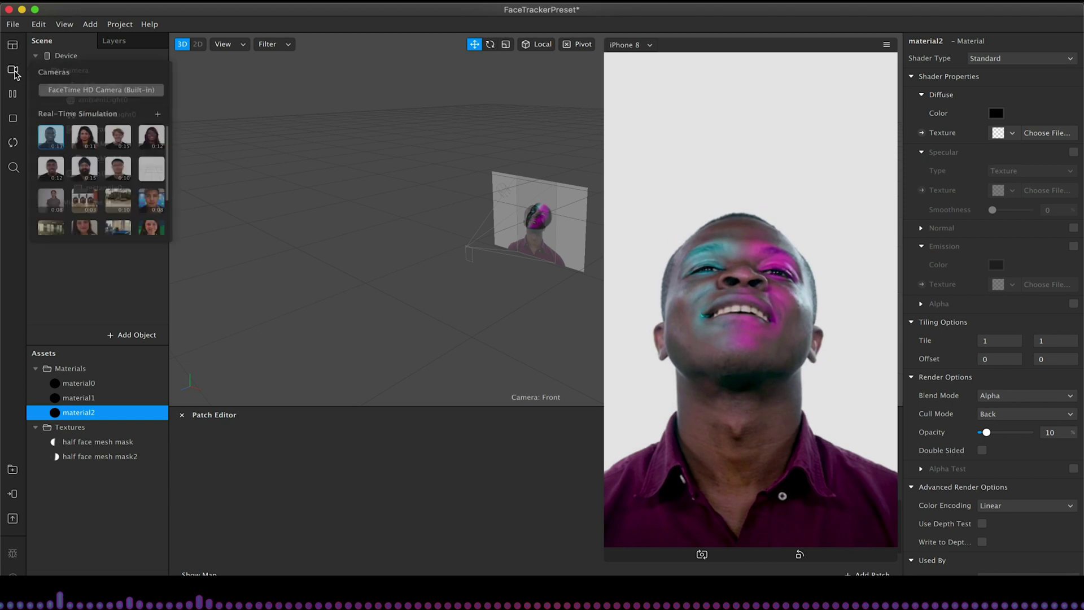
pyautogui.click(78, 91)
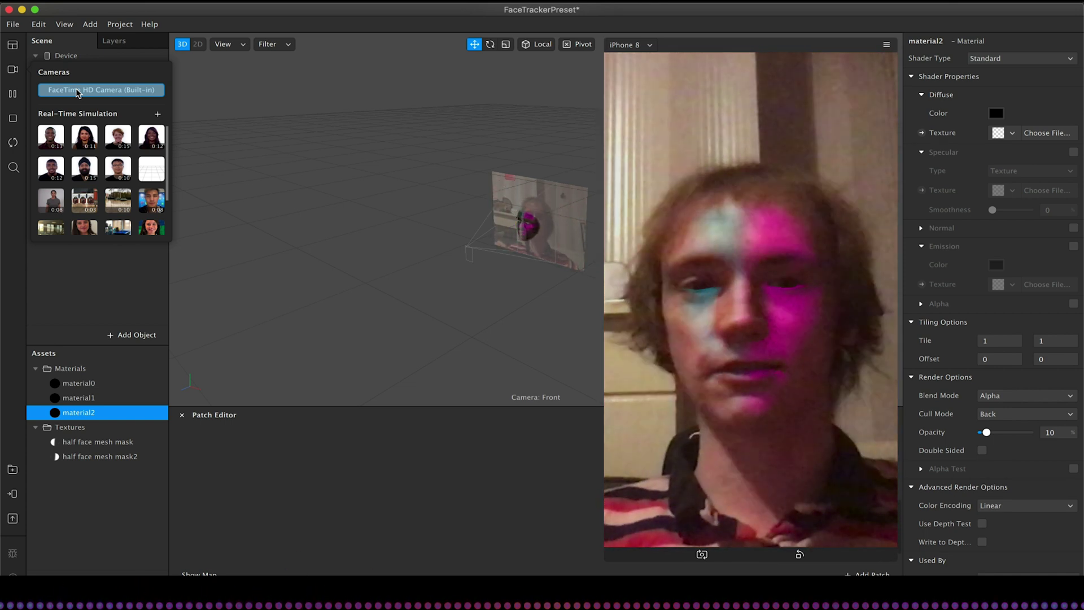
pyautogui.click(95, 397)
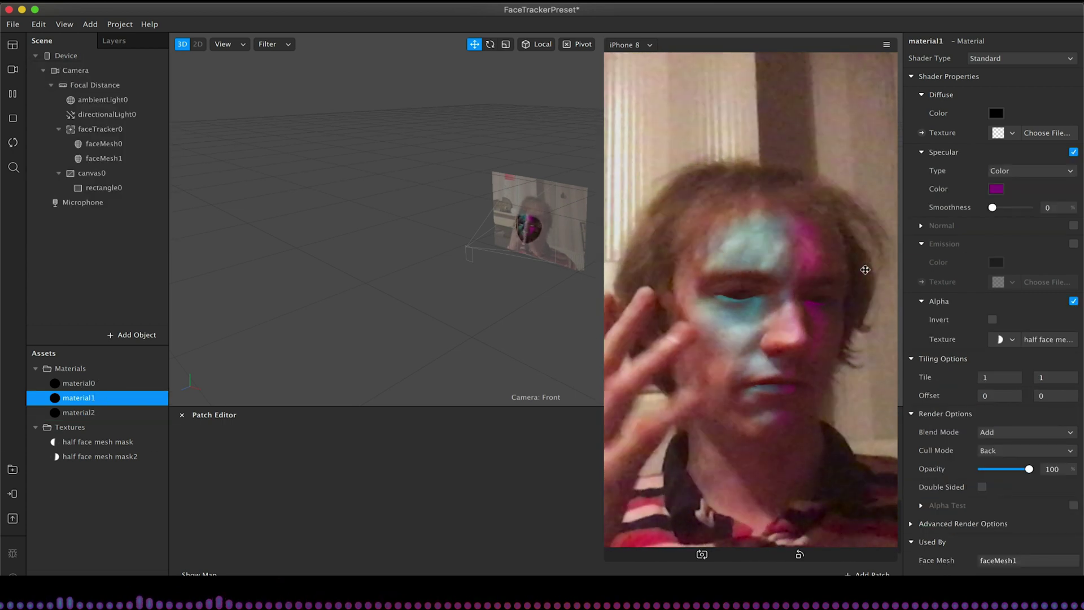
pyautogui.moveTo(994, 210)
pyautogui.mouseDown()
pyautogui.moveTo(1034, 211)
pyautogui.moveTo(984, 216)
pyautogui.mouseUp()
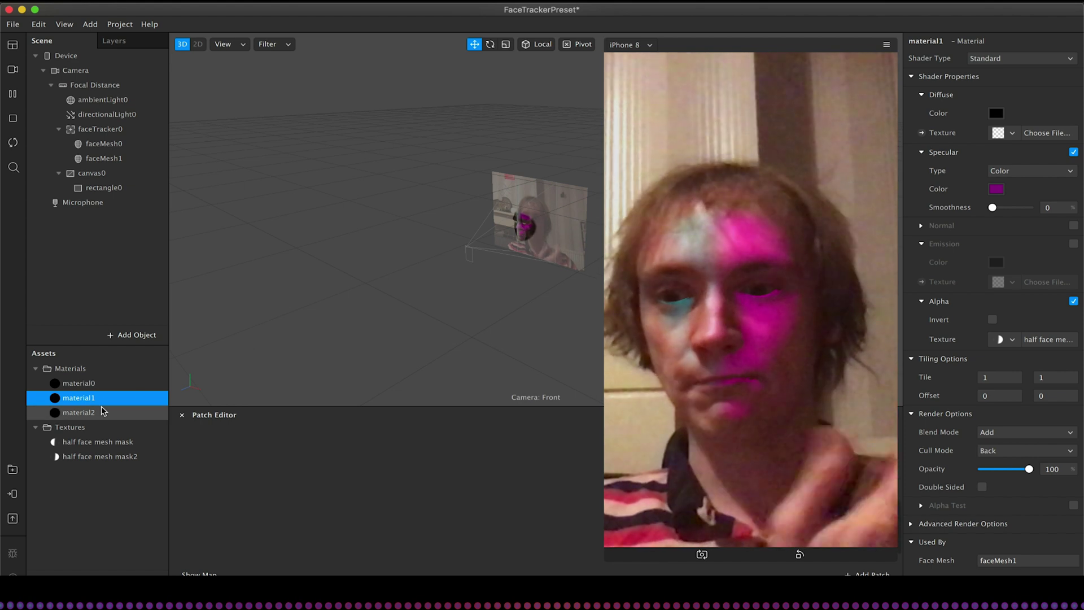
pyautogui.click(113, 385)
pyautogui.moveTo(993, 208)
pyautogui.mouseDown()
pyautogui.moveTo(1036, 209)
pyautogui.moveTo(986, 216)
pyautogui.mouseUp()
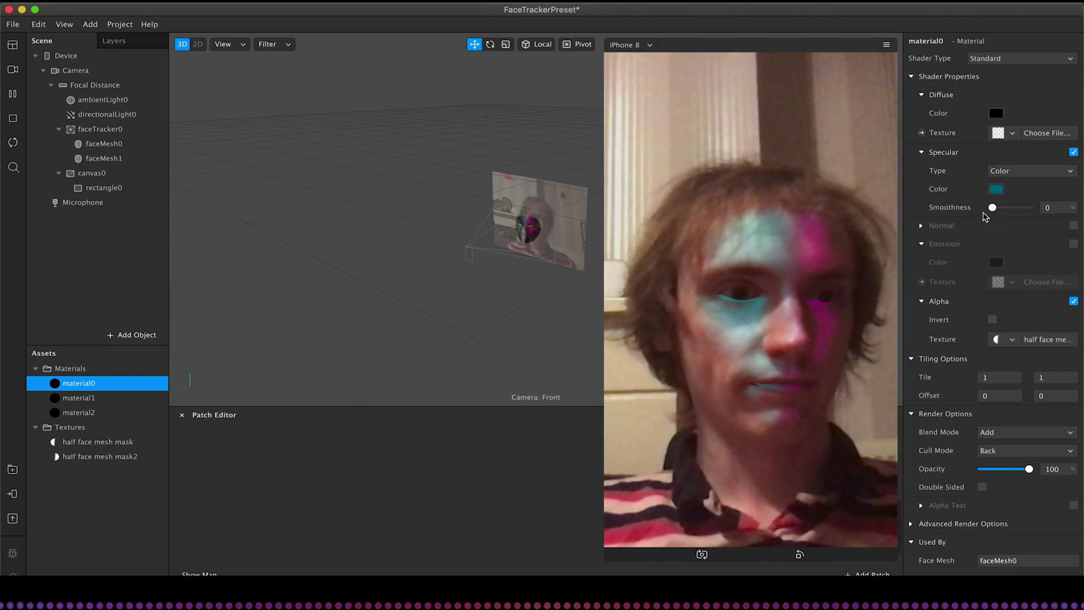
pyautogui.click(1020, 171)
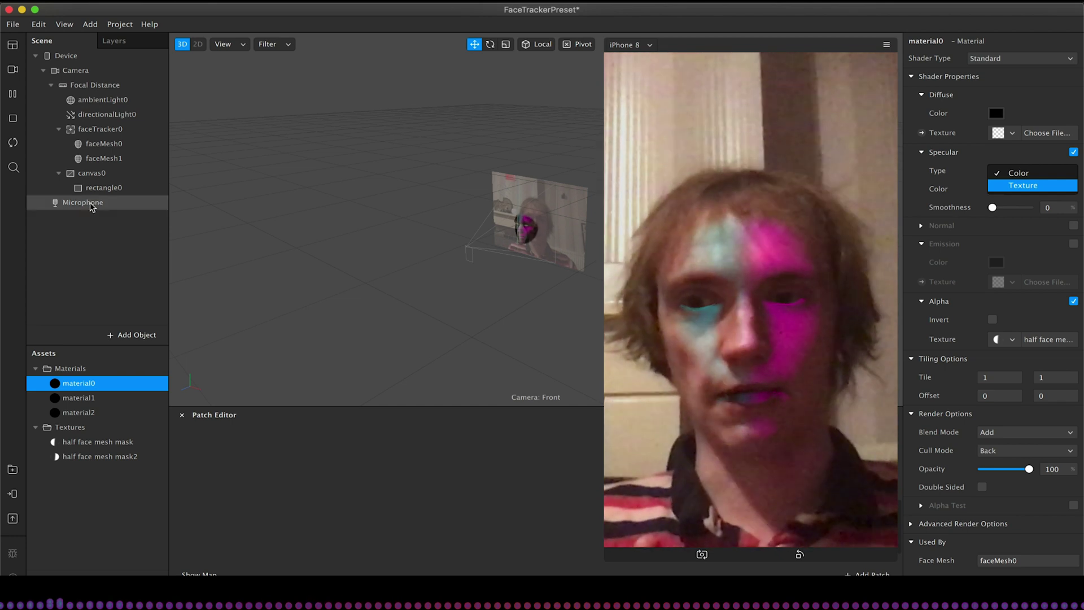
# - Hide rectangle0 by unticking its Visible option
pyautogui.click(104, 187)
pyautogui.click(983, 95)
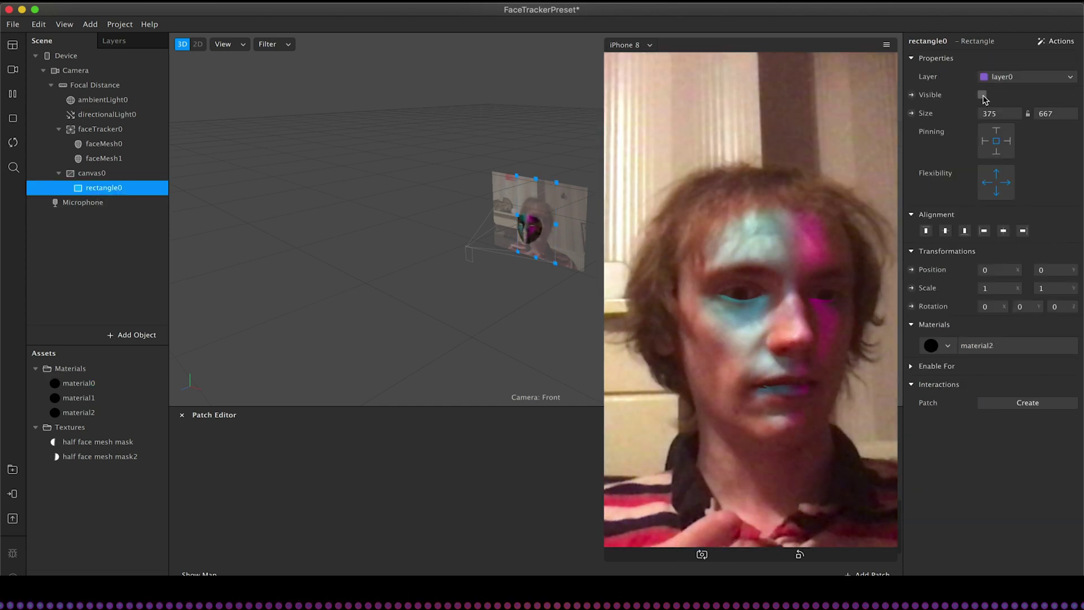